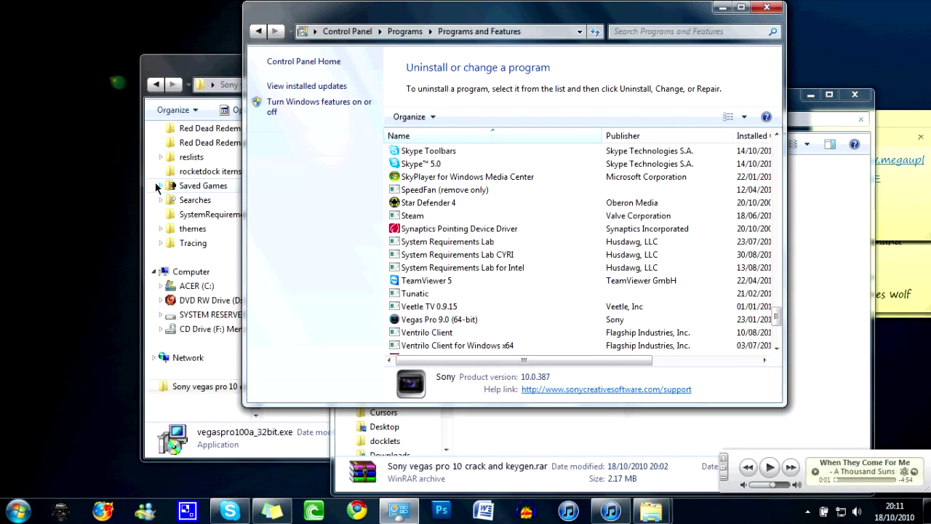
- Select Vegas Pro 9.0 (64-bit) in Programs and Features to show product version 9.0.895
left_click(413, 322)
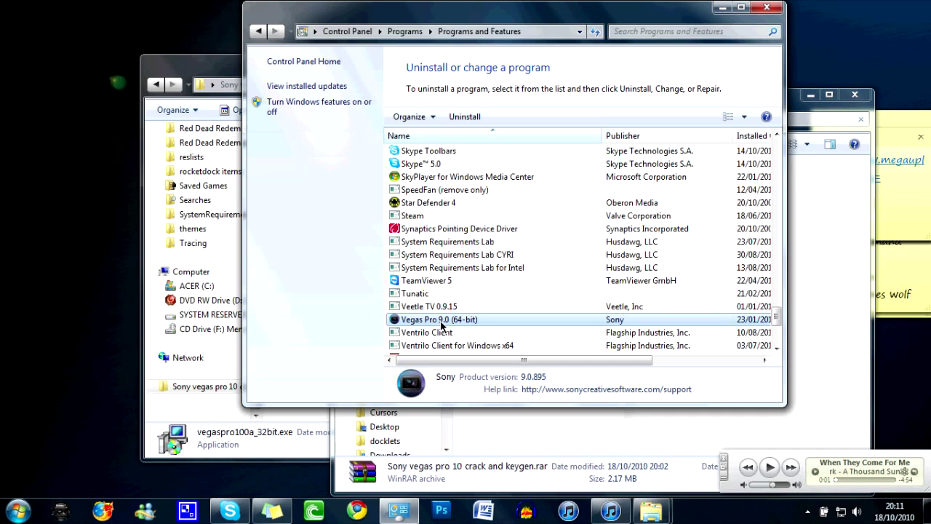
scroll(441, 326, "down", 2)
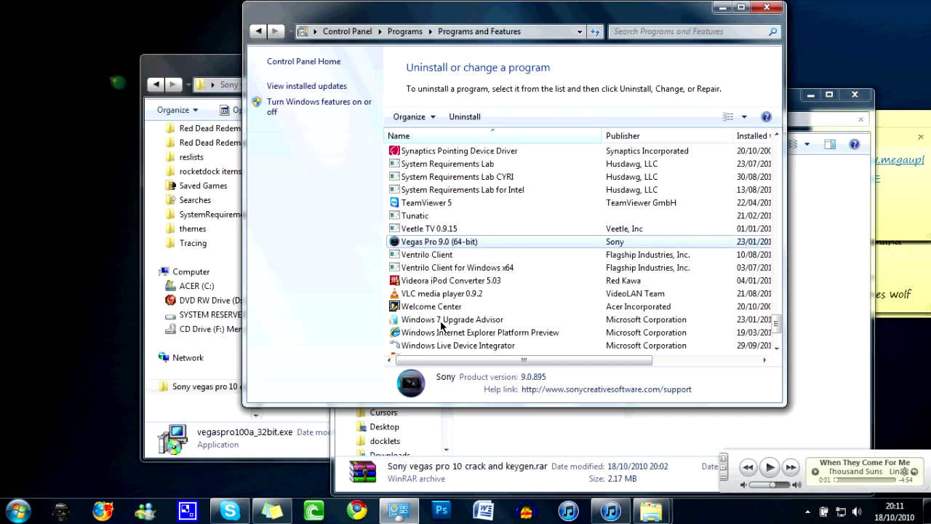
scroll(441, 320, "up", 1)
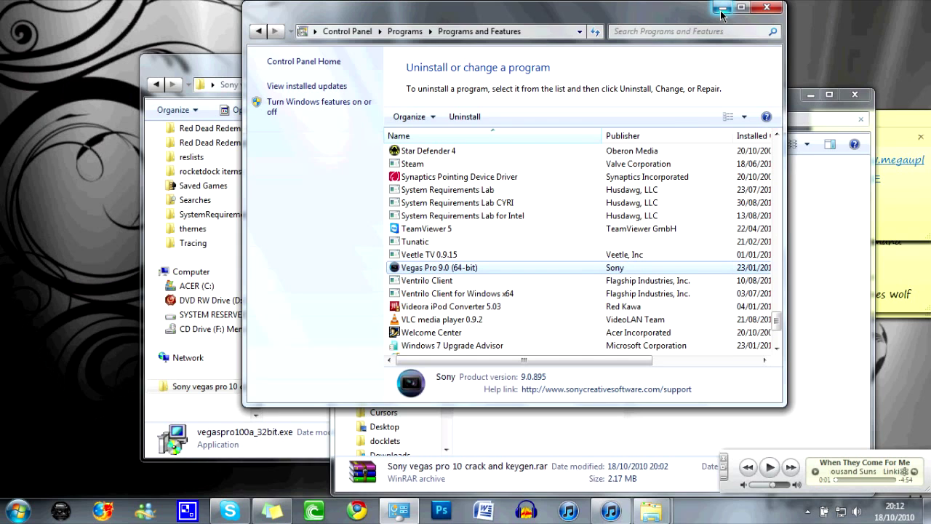
- Run vegaspro100a_32bit.exe from the crack and keygen folder, allowing it past the security warning
left_click(722, 8)
left_click(315, 73)
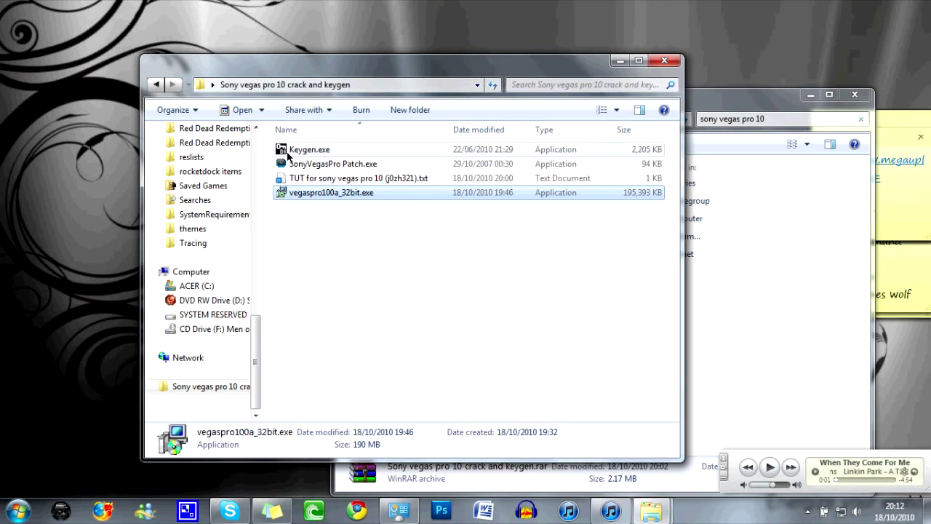
double_click(319, 194)
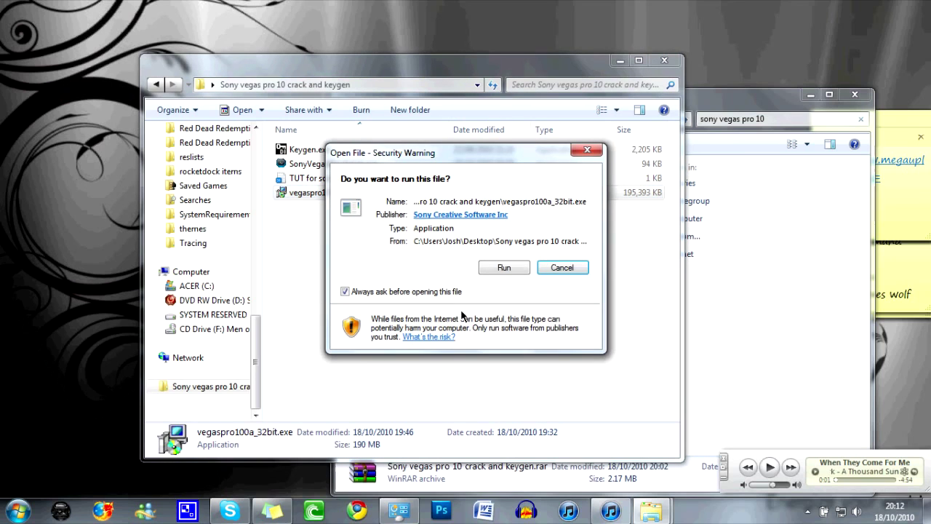
left_click(499, 268)
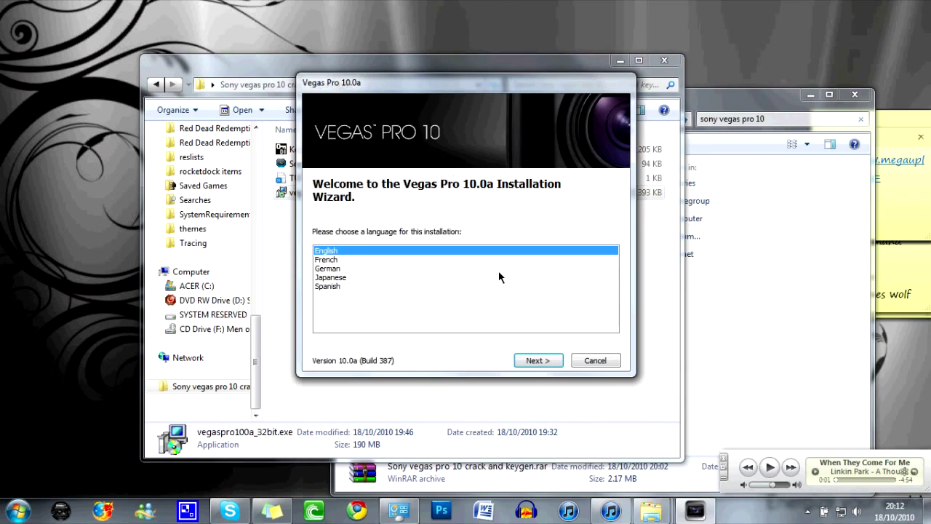
- Keep English, accept the license agreement, and install Vegas Pro 10.0a into the default folder
left_click(538, 361)
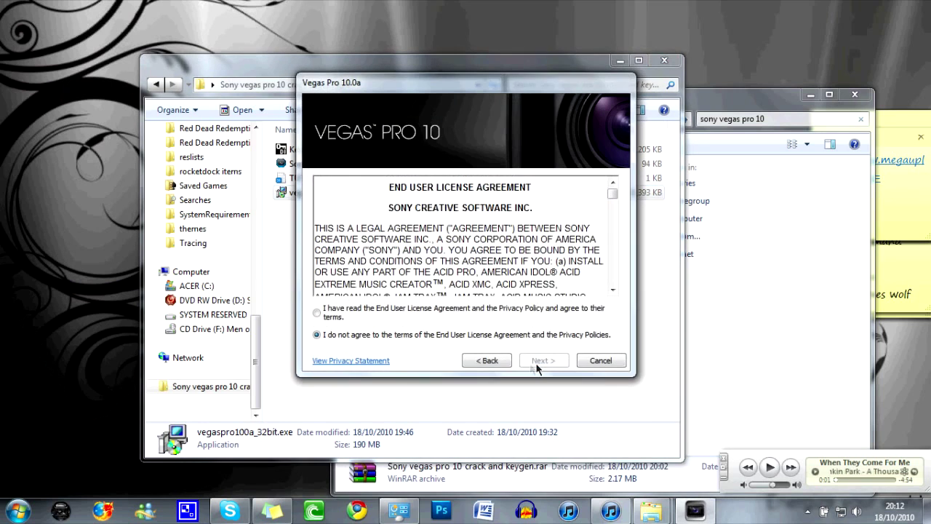
left_click(360, 316)
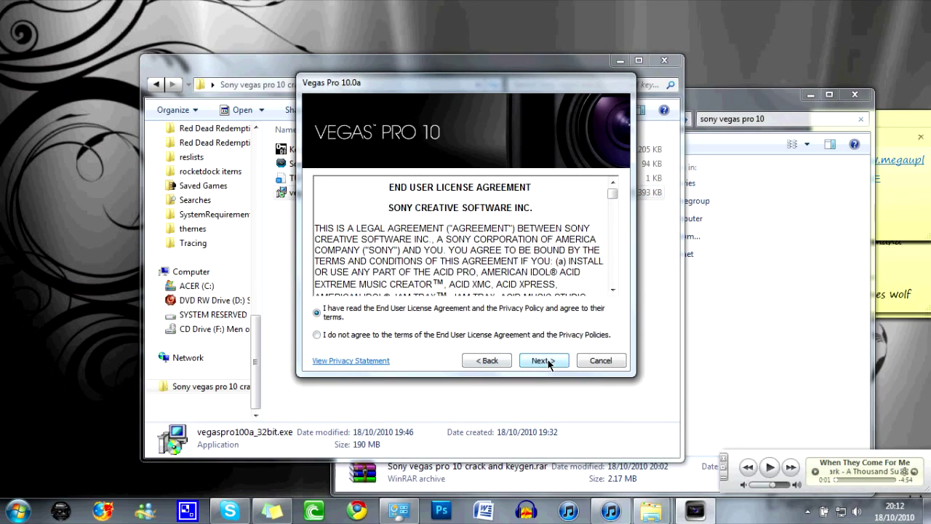
left_click(547, 361)
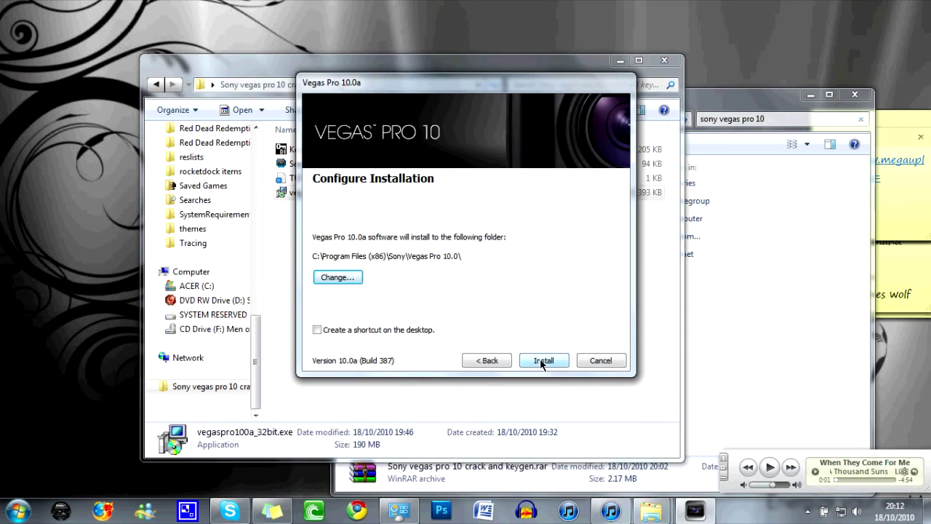
left_click(541, 361)
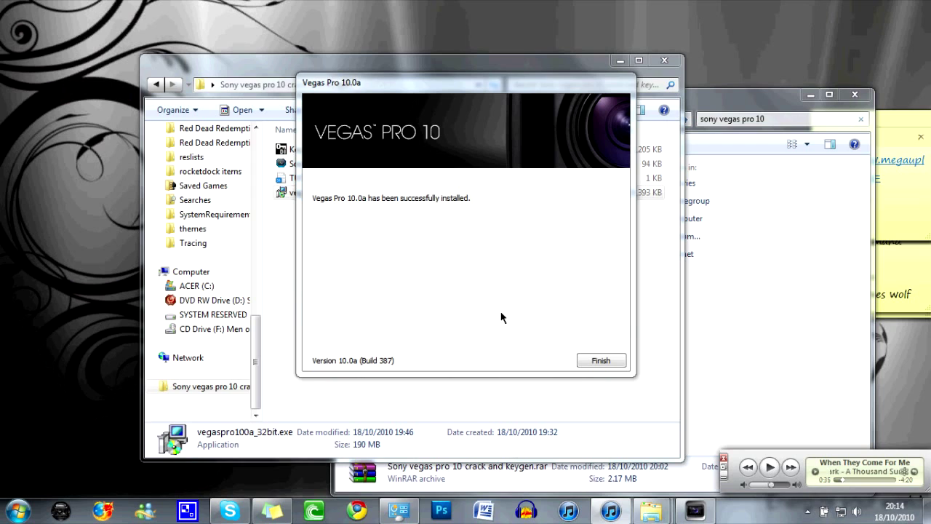
- Finish the installer and return to Control Panel's installed programs list
left_click(603, 361)
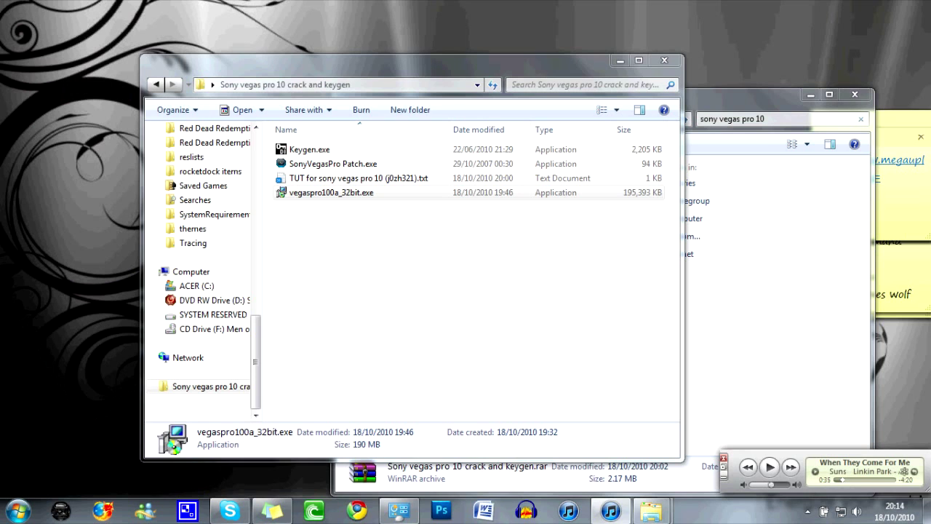
left_click(398, 511)
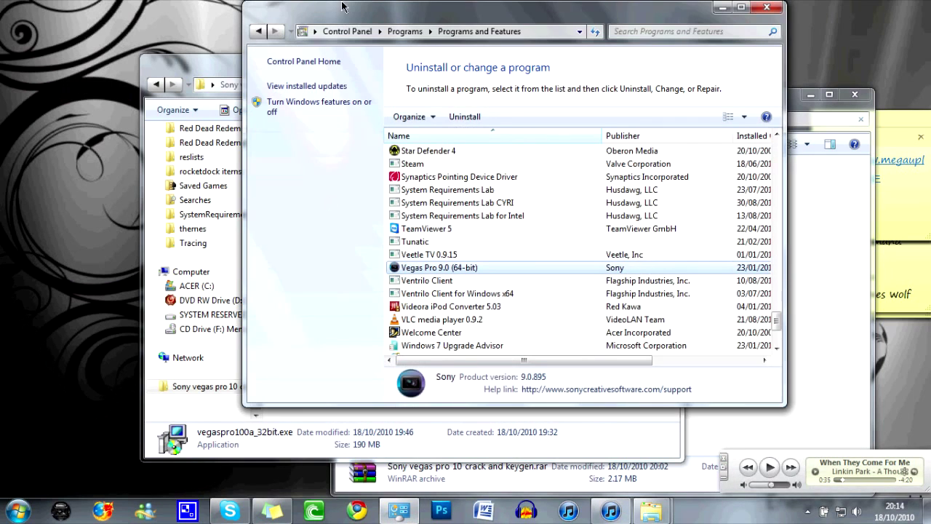
left_click(258, 31)
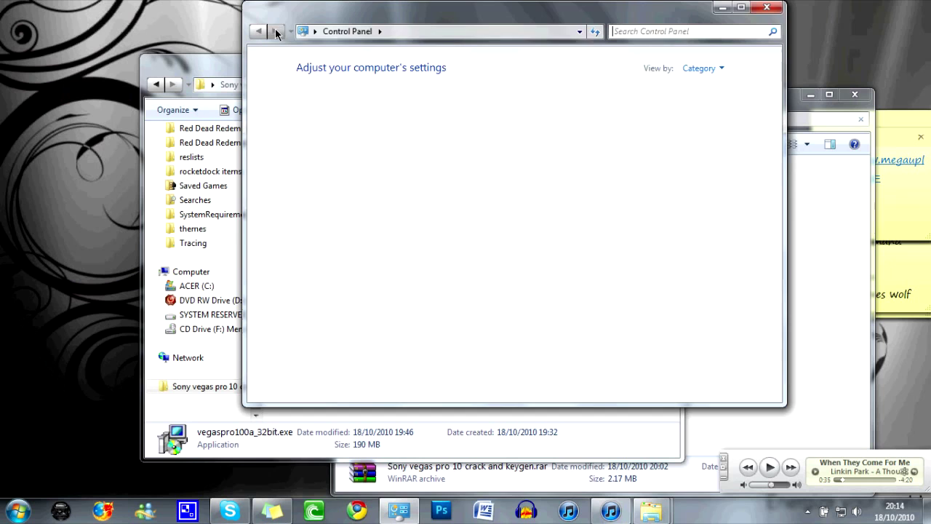
left_click(277, 31)
left_click(767, 8)
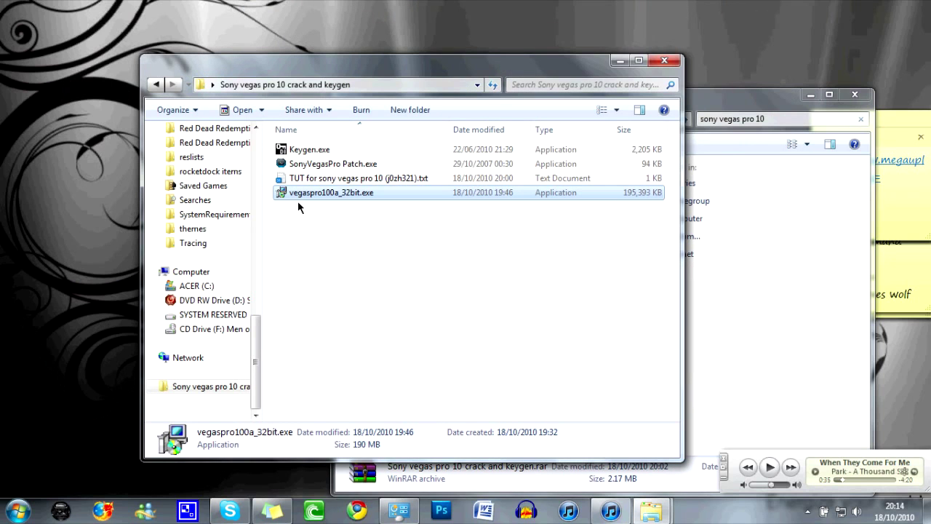
- Scroll the installed programs to confirm Vegas Pro 10.0 is listed, then minimize the window
left_click(400, 512)
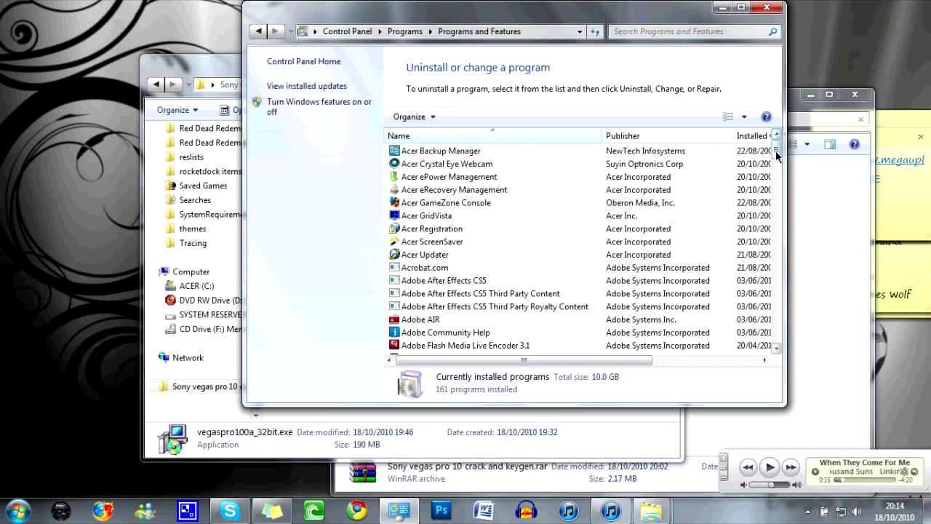
left_click_drag(776, 156, 774, 325)
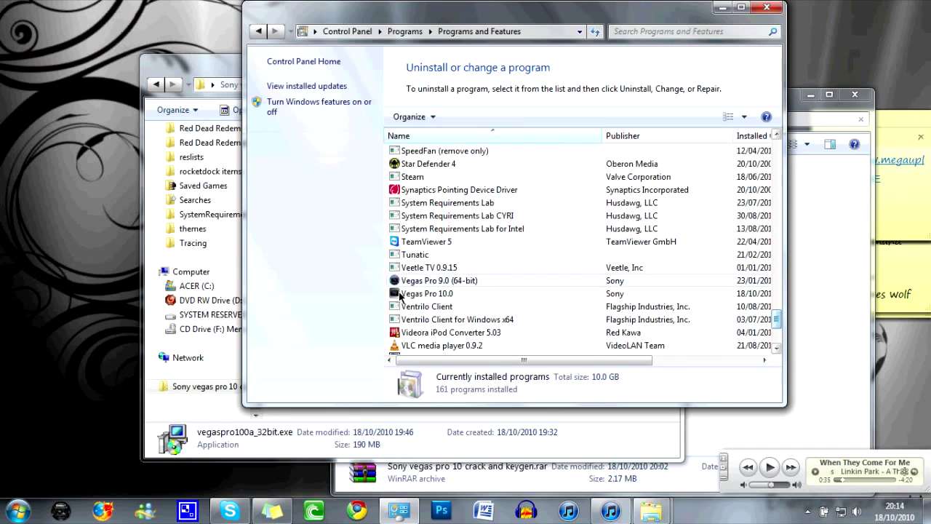
left_click(727, 8)
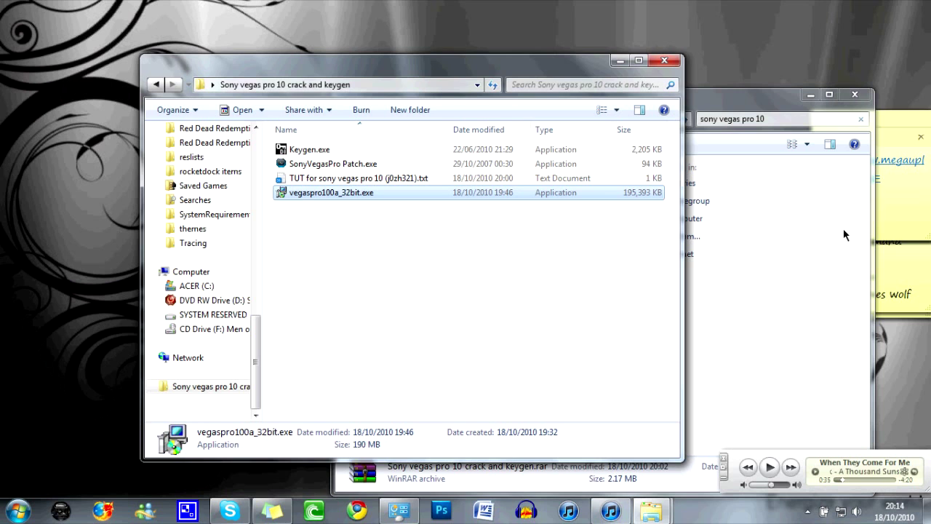
left_click(886, 208)
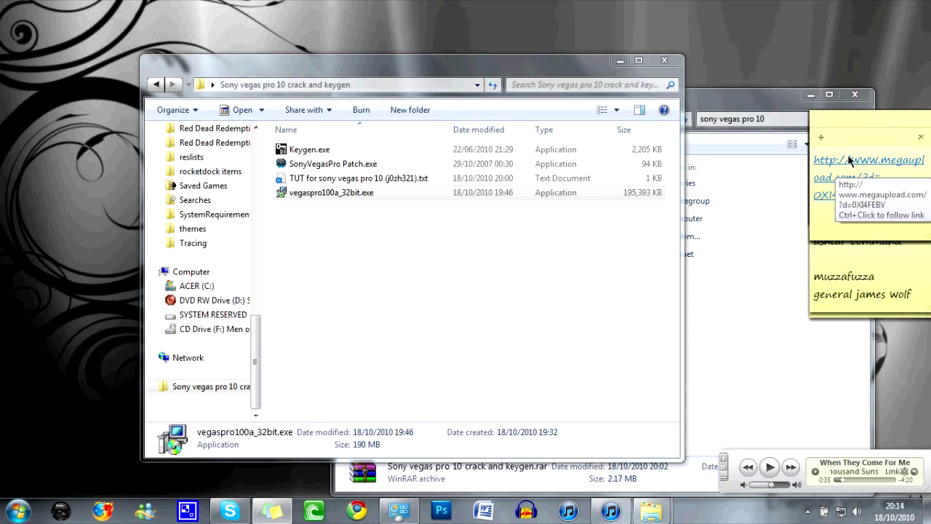
left_click(410, 292)
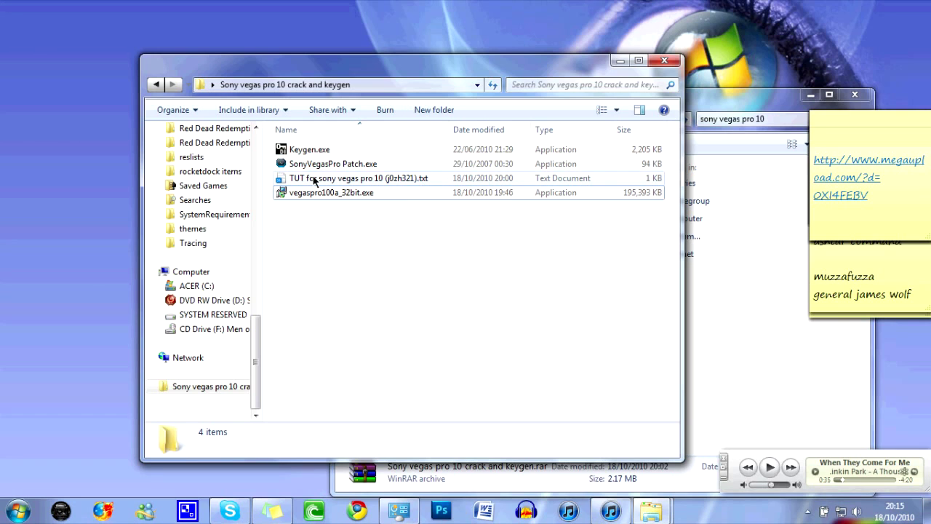
double_click(314, 180)
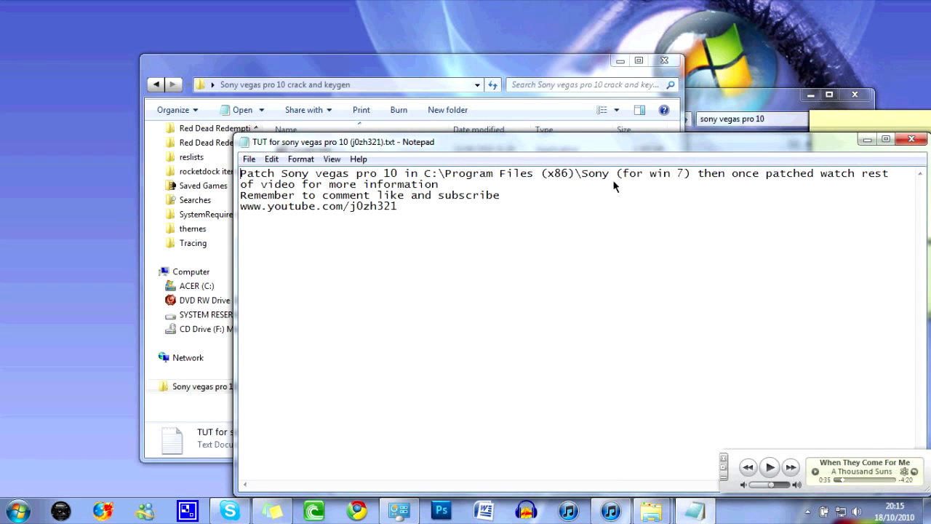
left_click(912, 139)
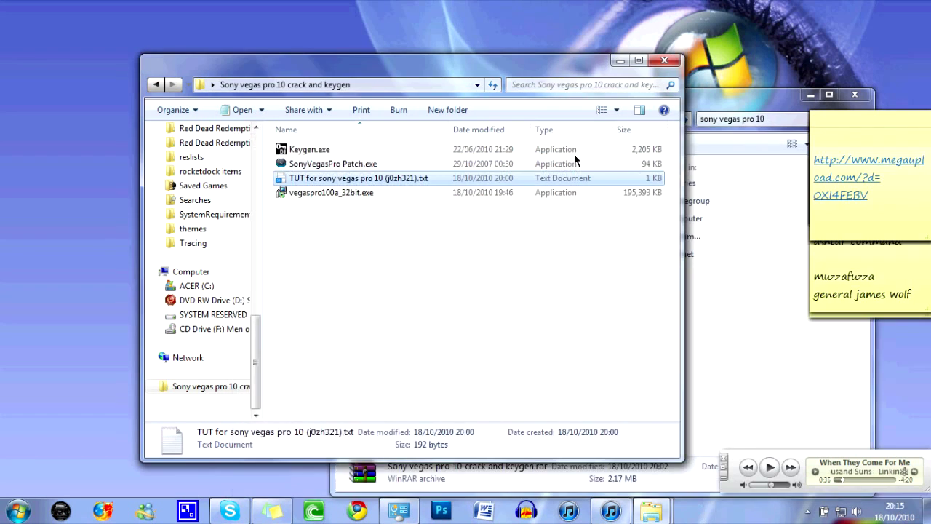
- Launch SonyVegasPro Patch and browse the C: drive into Program Files (x86)\Sony
double_click(335, 166)
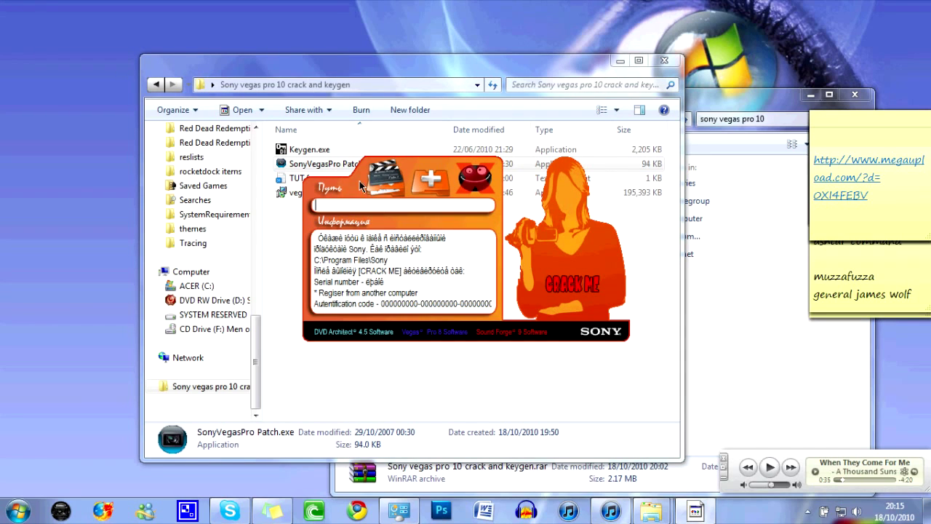
left_click(387, 189)
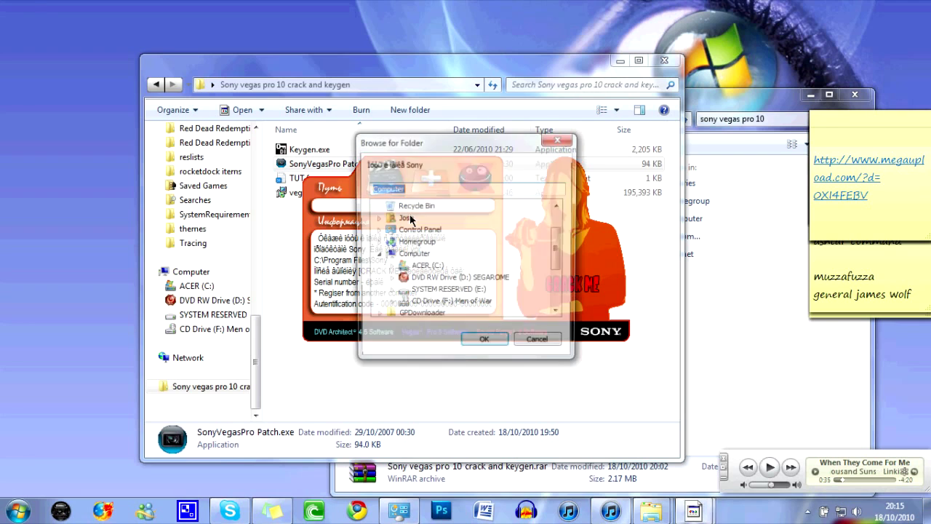
left_click(390, 267)
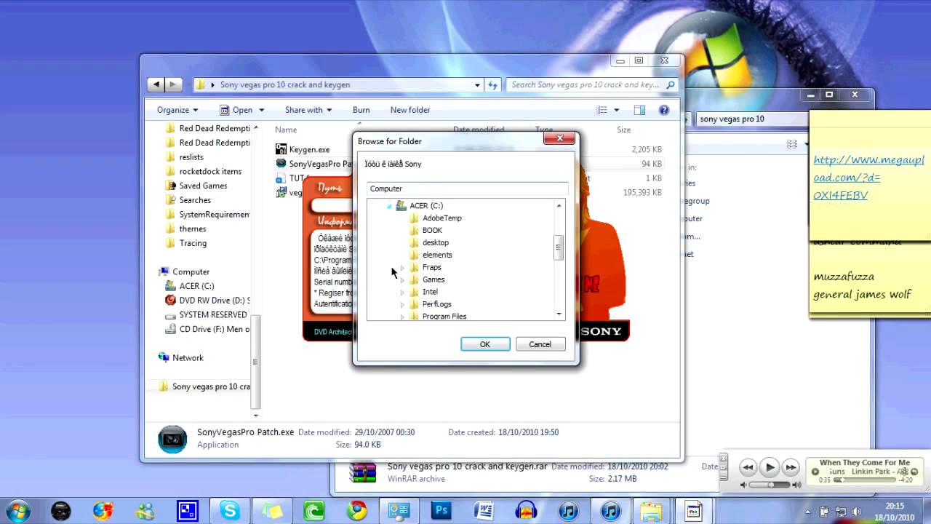
left_click(559, 313)
left_click(559, 314)
left_click(559, 314)
left_click(559, 313)
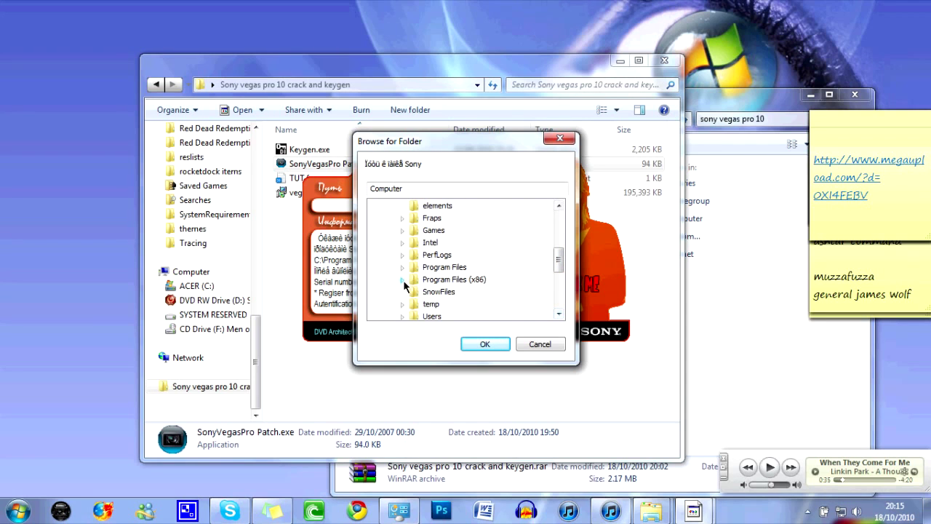
left_click(403, 281)
left_click(558, 304)
left_click_drag(559, 304, 559, 303)
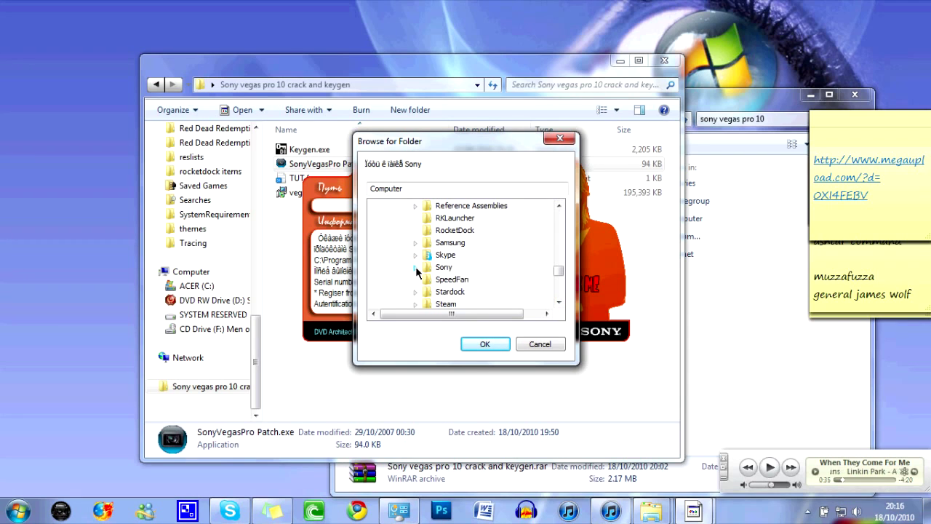
left_click(416, 267)
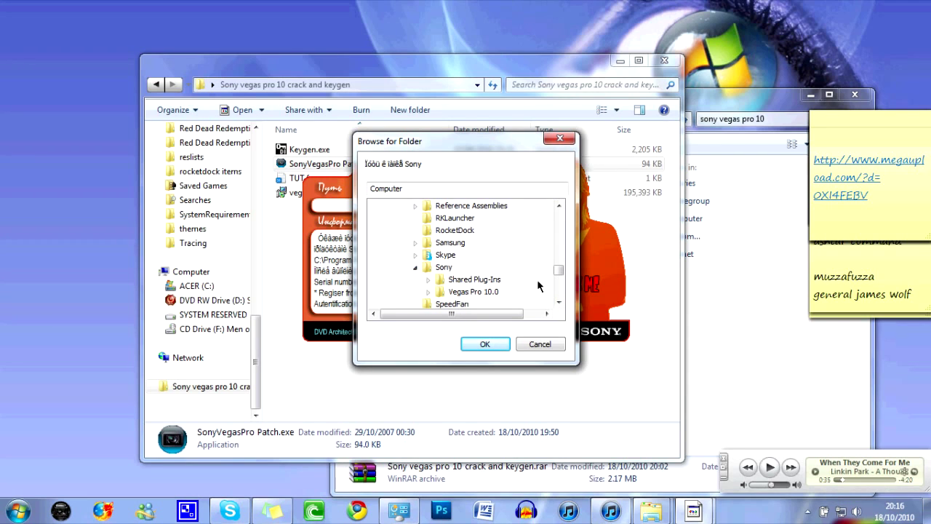
left_click_drag(557, 270, 557, 231)
- Choose C:\Program Files (x86)\Sony\Vegas Pro 10.0 as the patch target folder
left_click(403, 304)
left_click(414, 242)
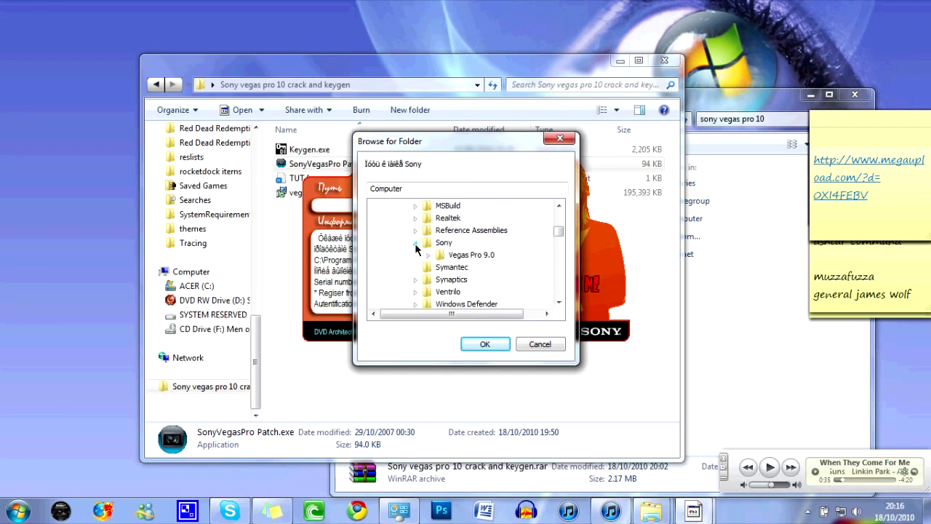
left_click_drag(555, 231, 555, 286)
left_click(559, 206)
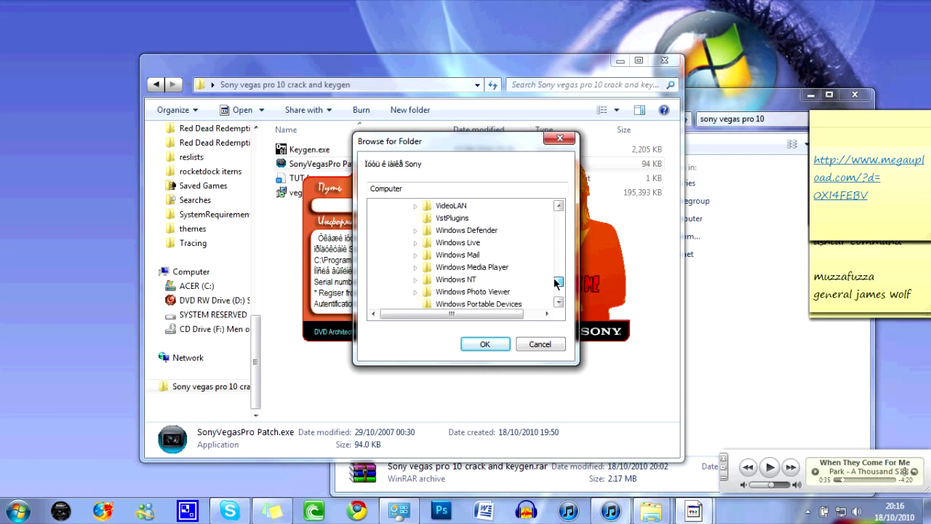
left_click(559, 209)
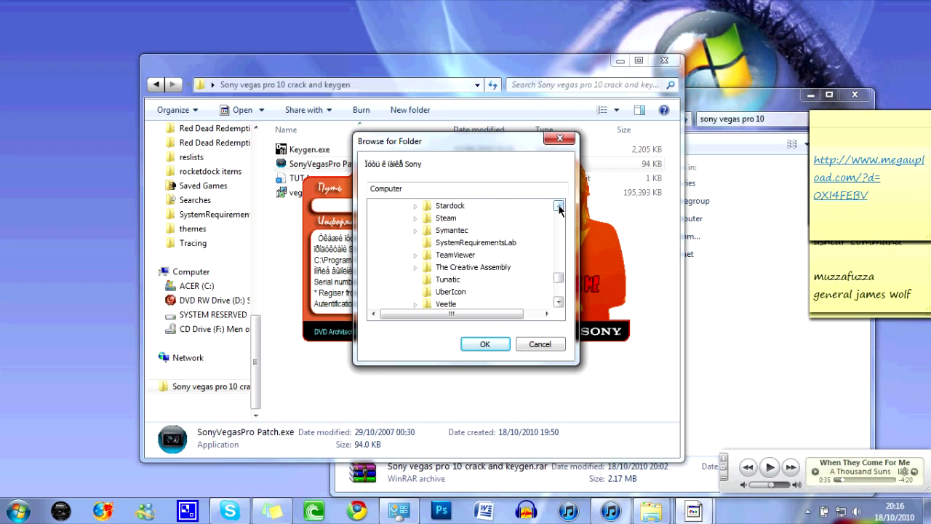
left_click(484, 218)
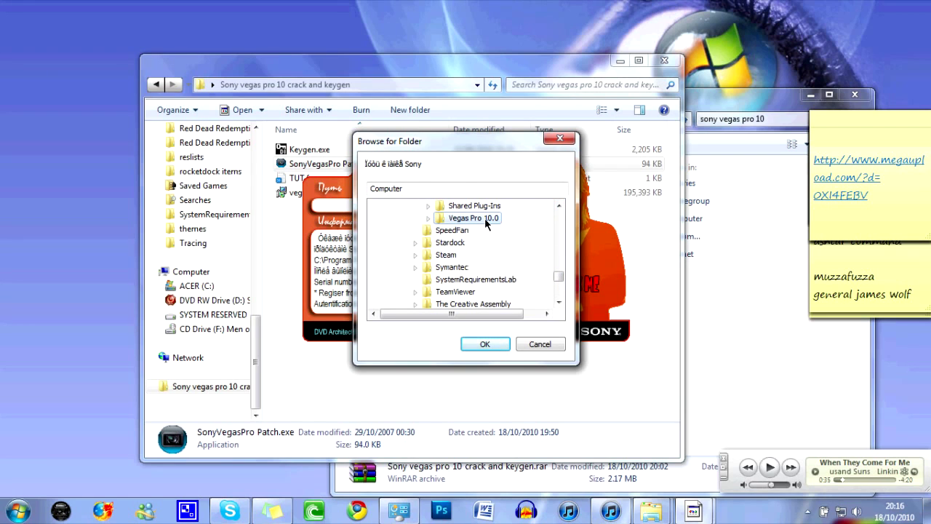
left_click(469, 348)
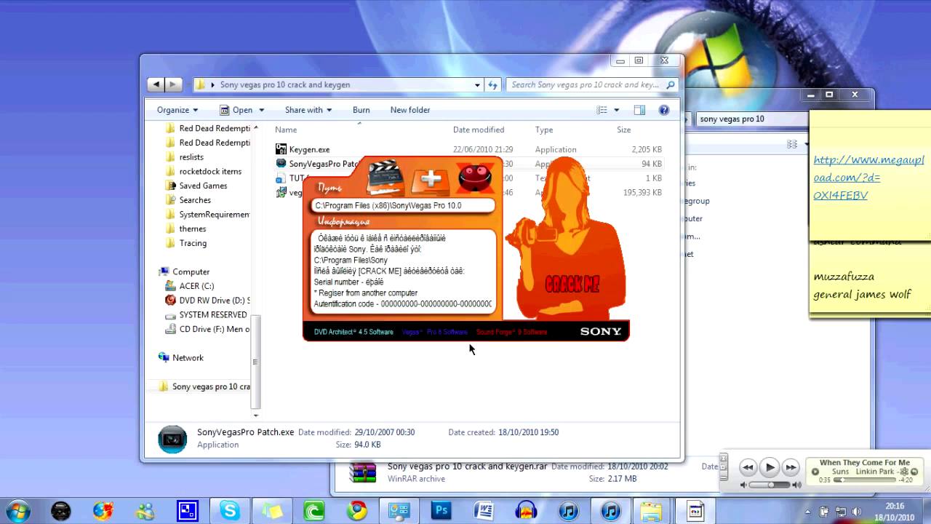
- Show the install path notes and browse the folder picker into C:\Program Files (x86)
left_click(427, 179)
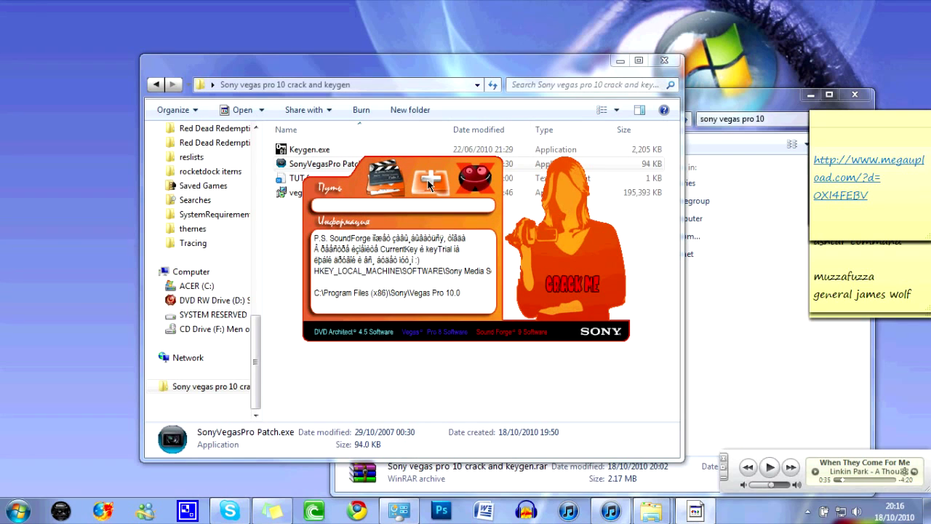
left_click(384, 183)
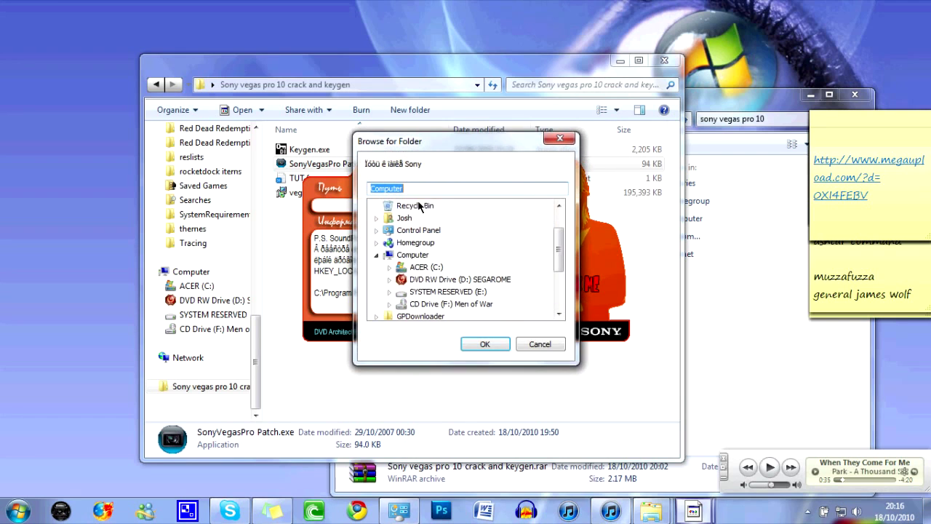
left_click(395, 268)
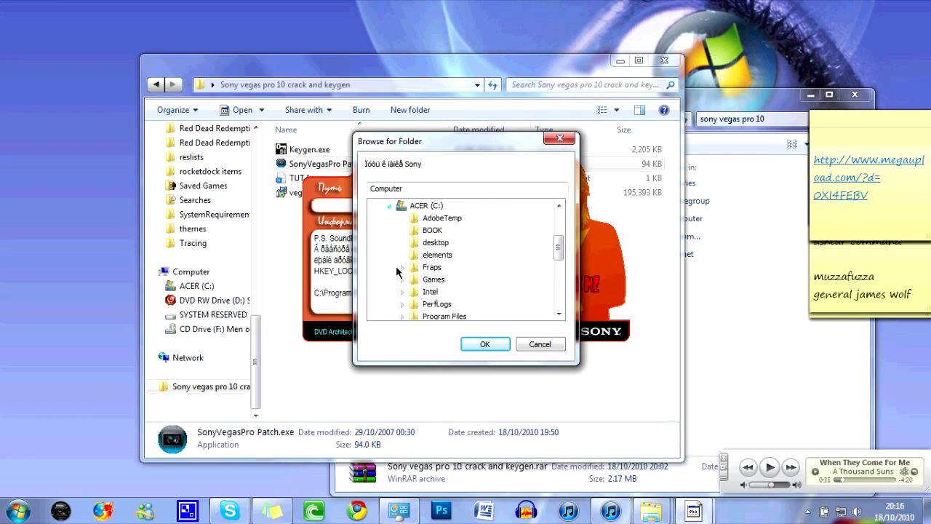
left_click(556, 314)
left_click(556, 313)
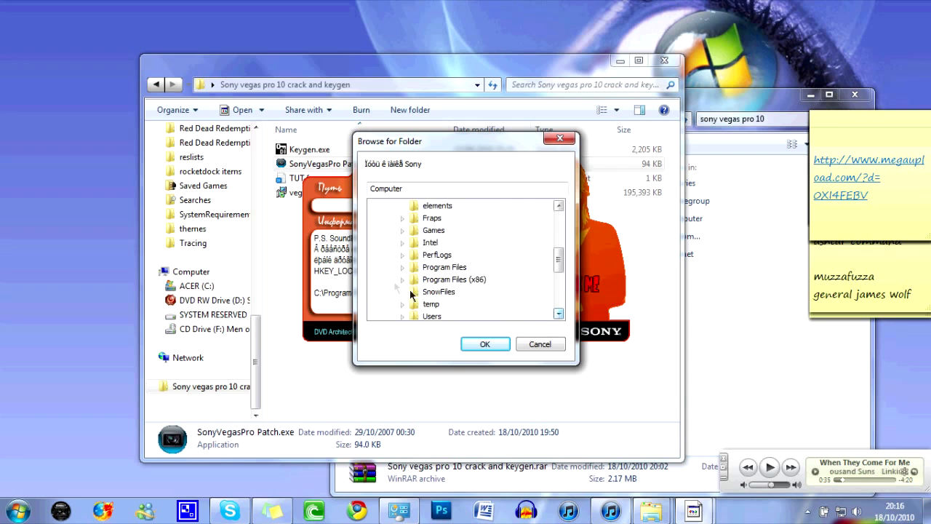
left_click(402, 281)
left_click(559, 302)
left_click(558, 302)
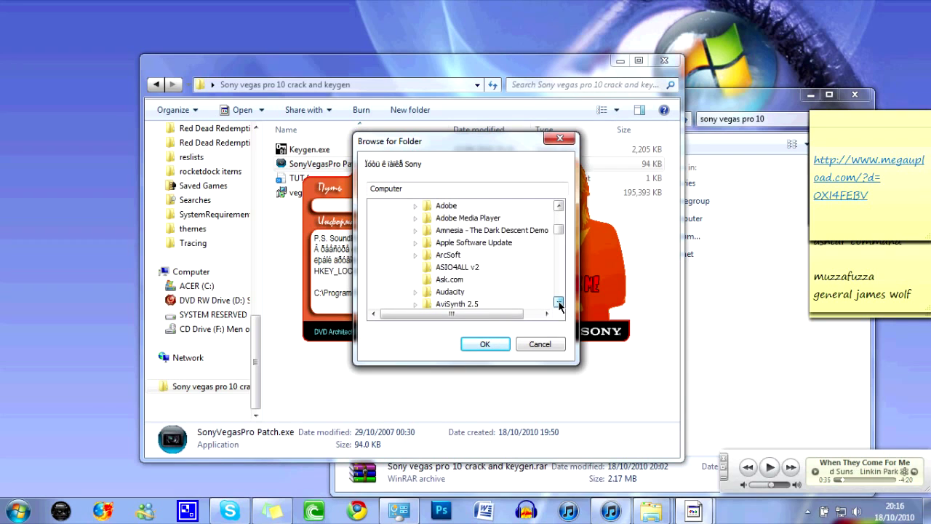
left_click(558, 302)
left_click(558, 301)
left_click(559, 302)
left_click(559, 302)
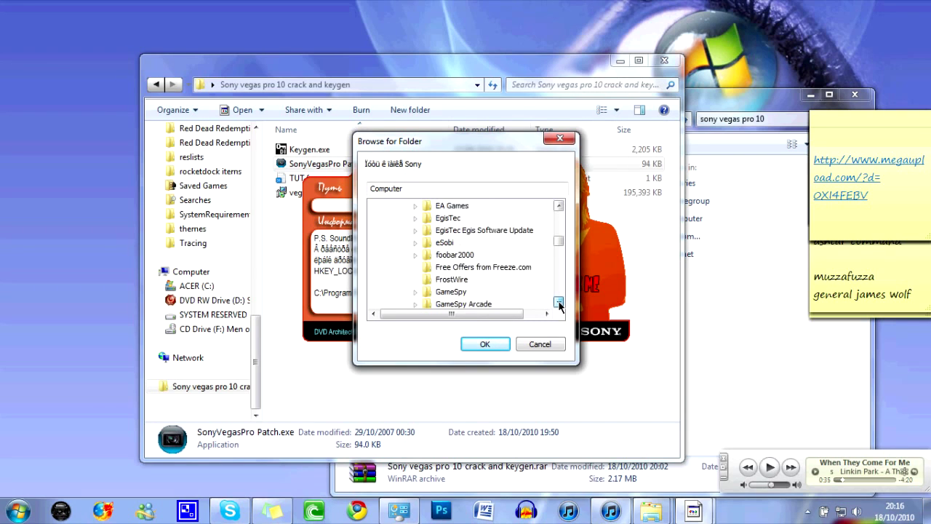
left_click(559, 302)
left_click(558, 302)
left_click(559, 301)
left_click(558, 302)
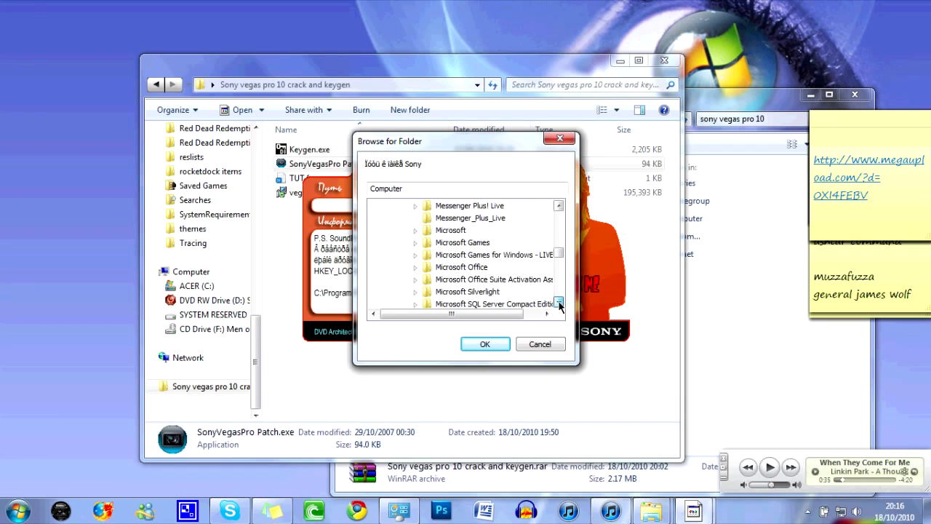
left_click(558, 302)
left_click(559, 302)
left_click(559, 302)
left_click(559, 302)
left_click(559, 302)
left_click(558, 302)
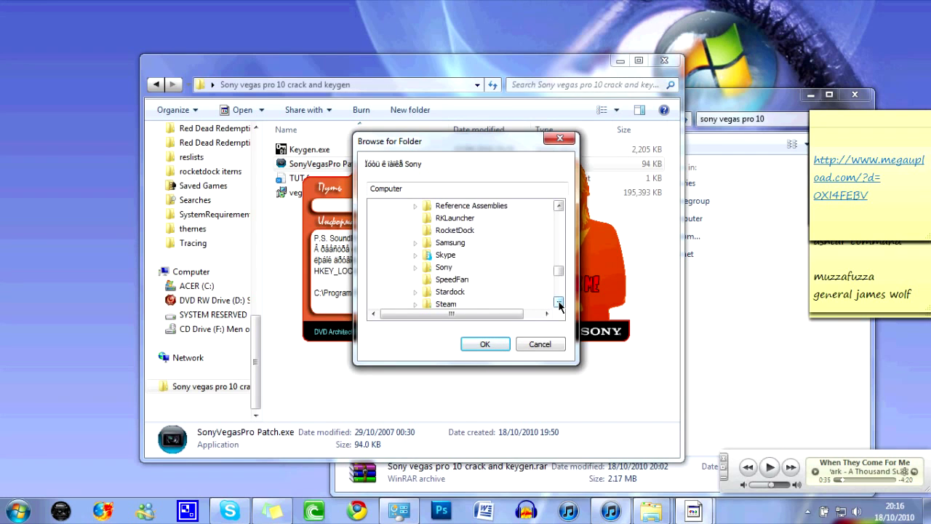
left_click(559, 301)
left_click(559, 302)
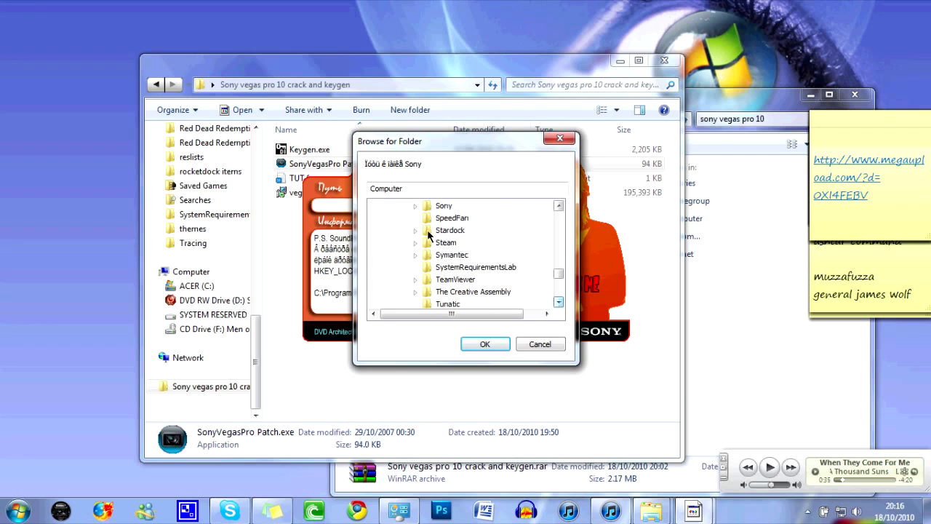
- Set Sony\Vegas Pro 10.0 as the patch folder and run CRACK ME to patch its files
left_click(416, 207)
left_click(472, 231)
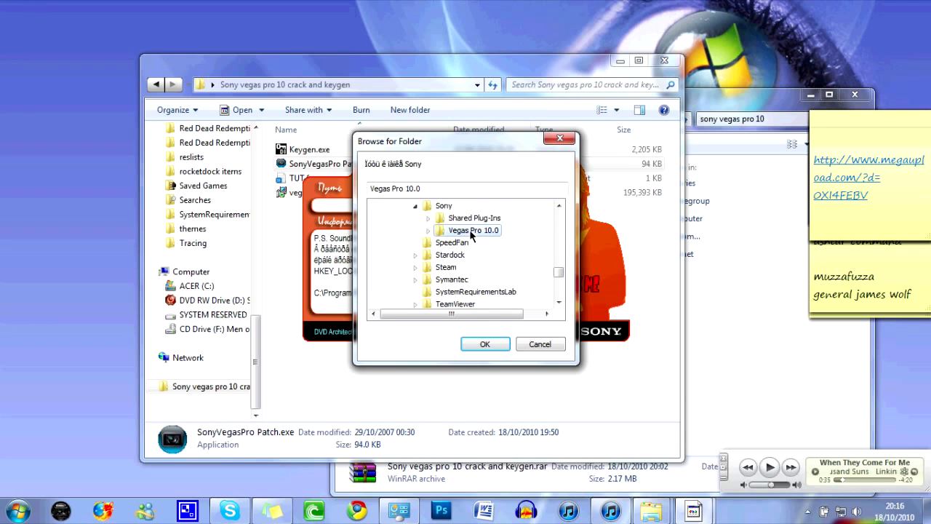
left_click(484, 344)
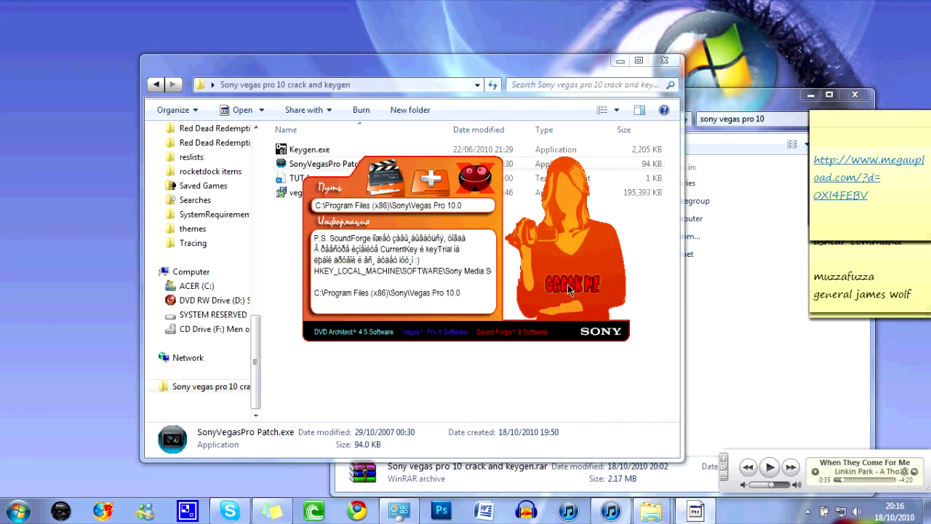
left_click(567, 285)
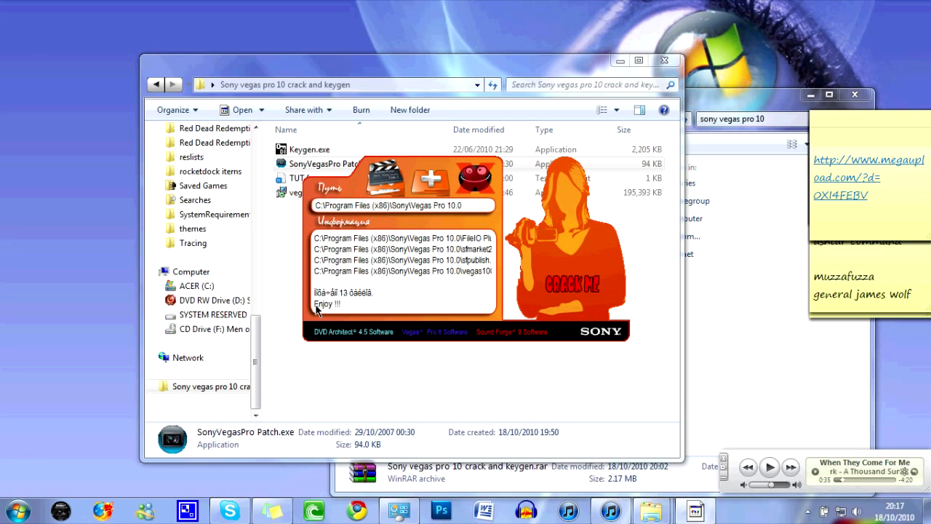
- Close the patcher, run Keygen.exe as administrator, and dismiss its splash screen
left_click(470, 182)
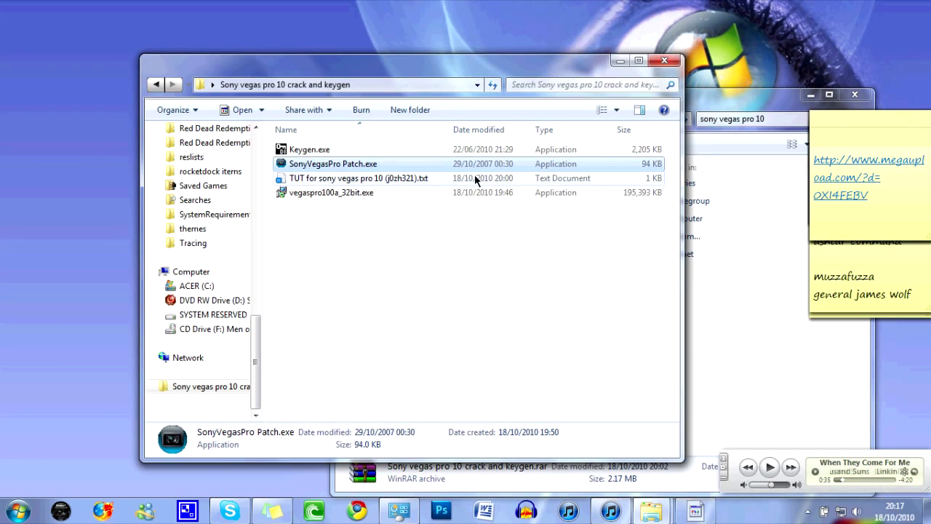
left_click(317, 150)
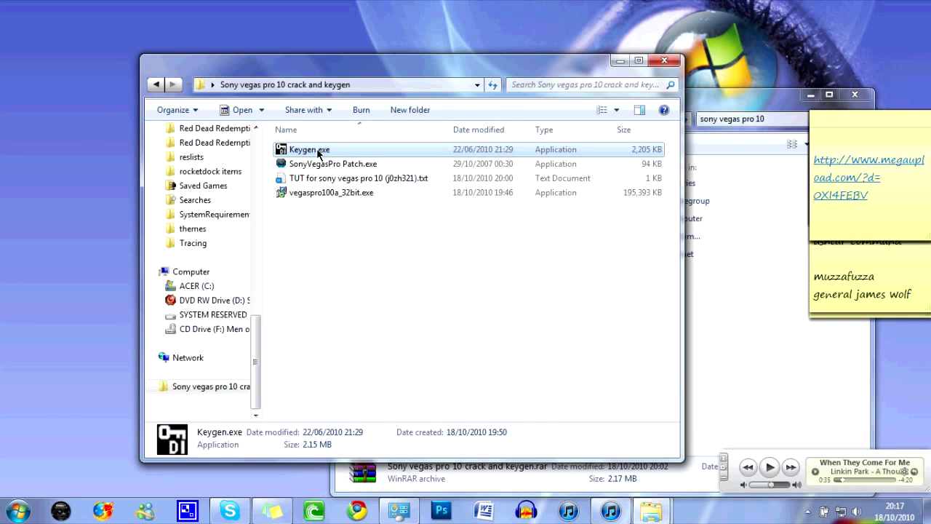
right_click(317, 152)
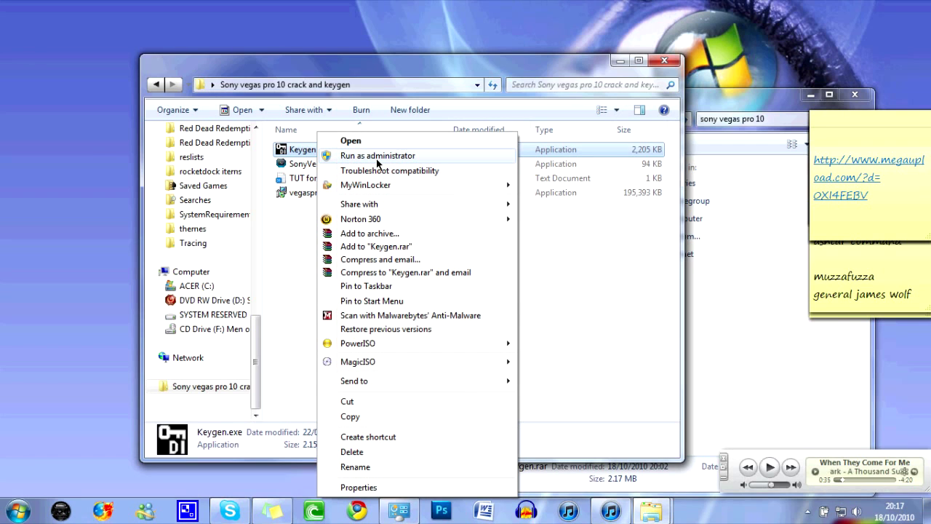
left_click(377, 157)
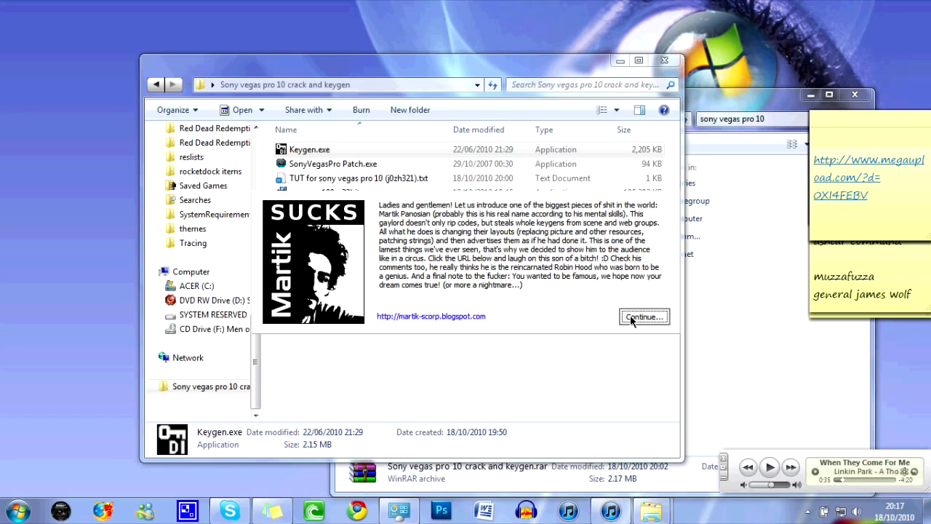
left_click(630, 316)
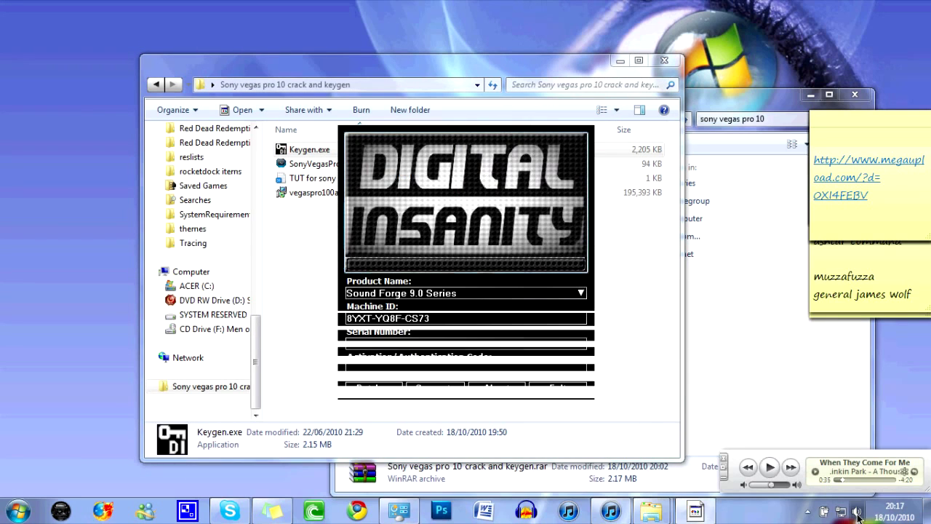
- Choose Vegas Pro 9.0 (32 and 64 bit) Series as the keygen's product name
left_click(857, 512)
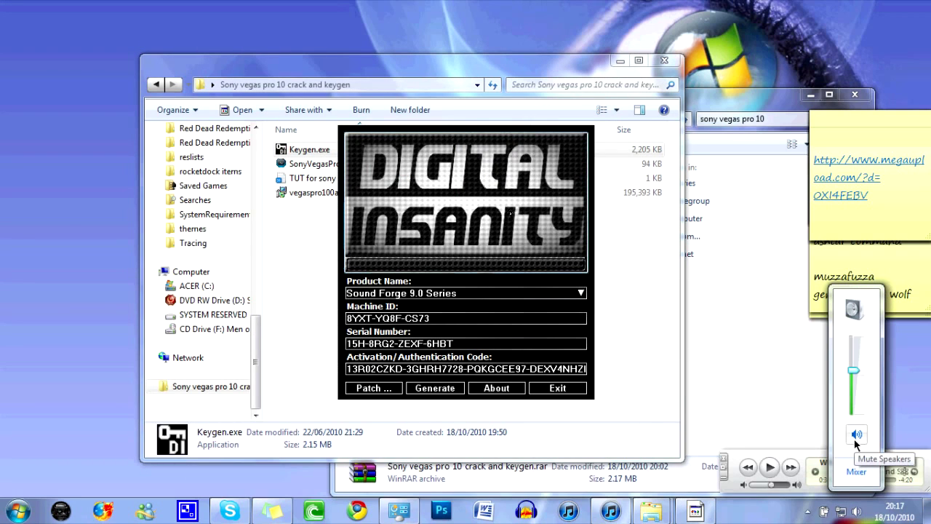
left_click(654, 360)
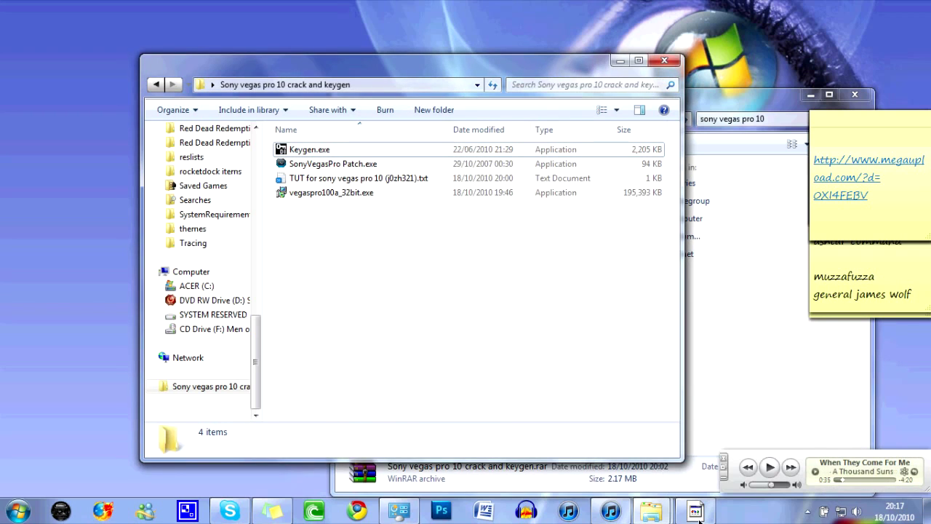
left_click(694, 511)
left_click(581, 293)
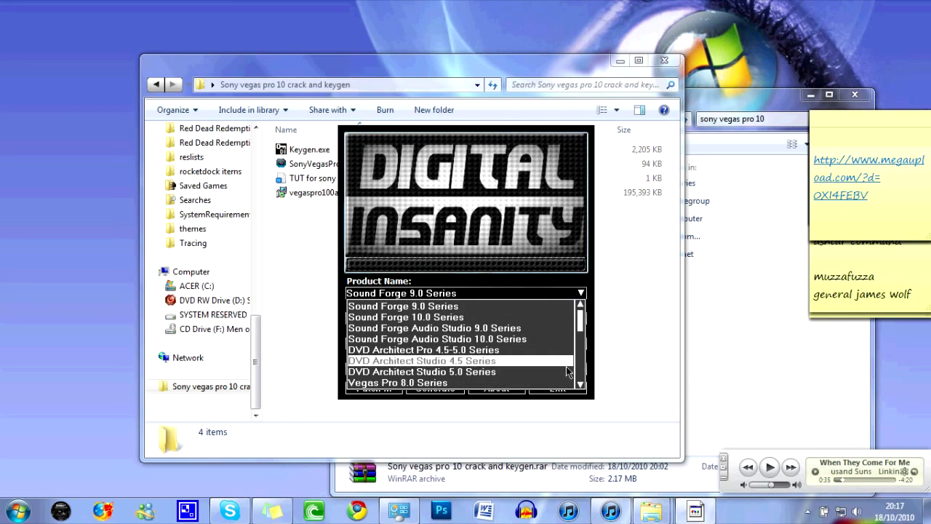
left_click(581, 385)
scroll(582, 385, "down", 3)
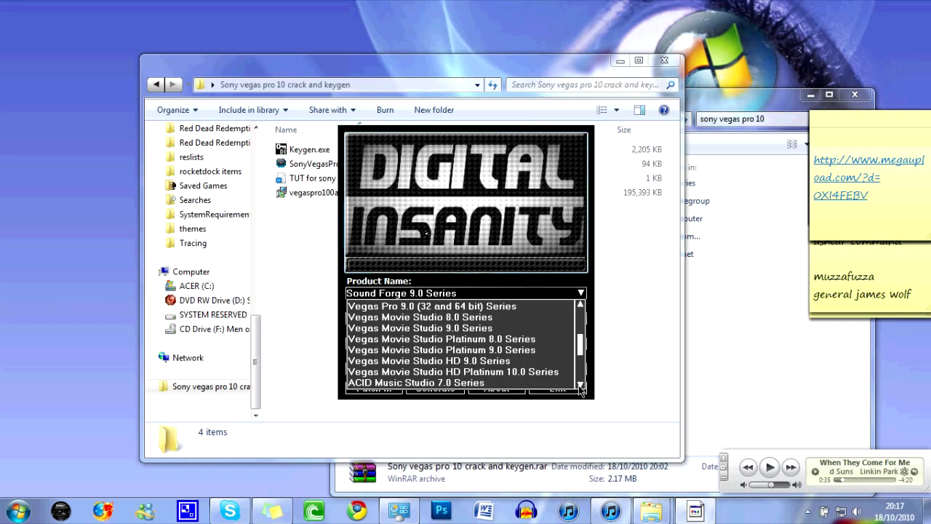
left_click(579, 306)
left_click(579, 305)
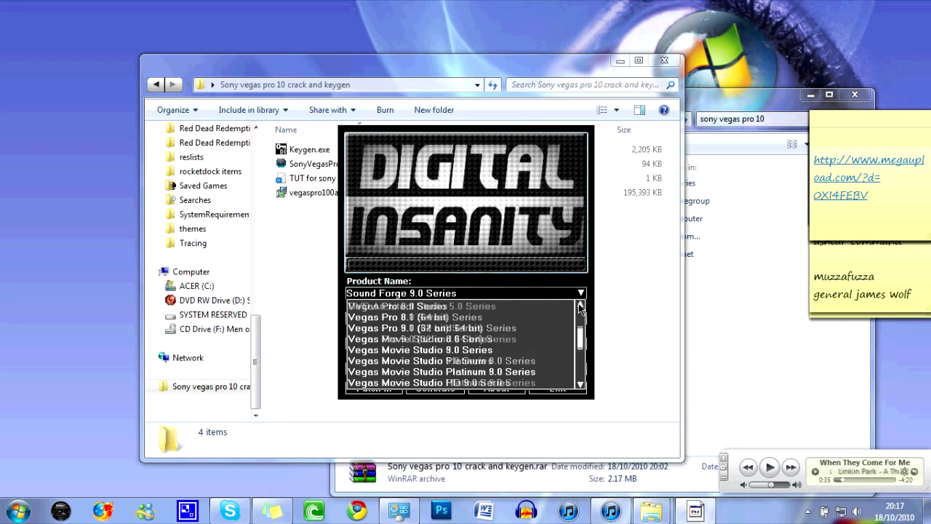
left_click(579, 306)
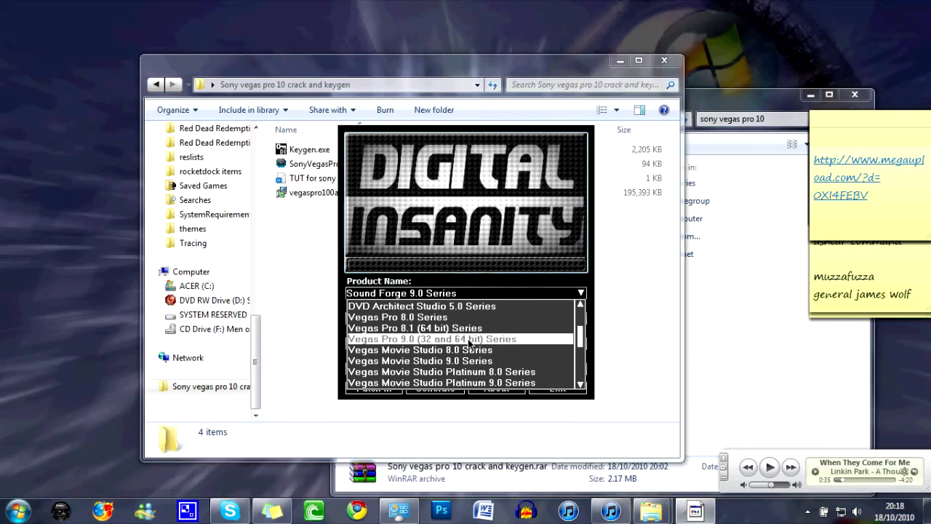
left_click(472, 340)
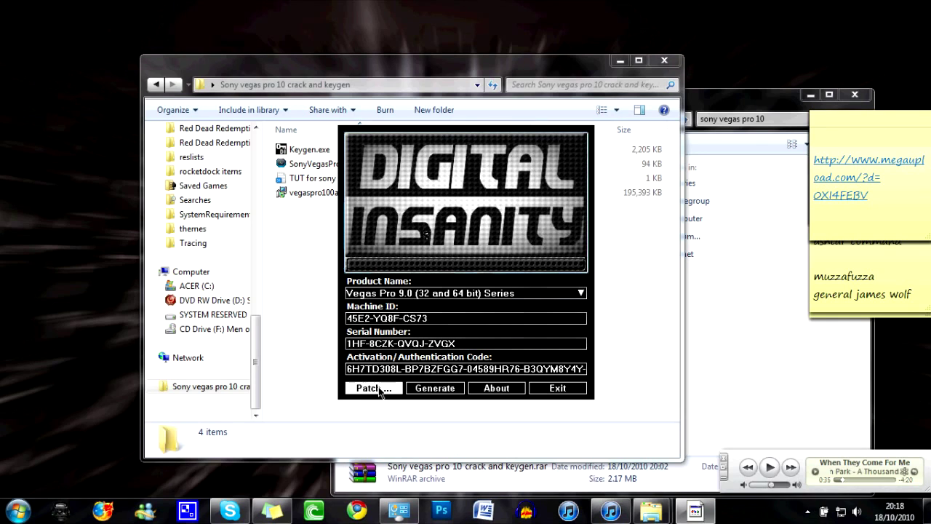
- Generate a fresh serial and activation code, and turn the system volume down low
left_click(422, 392)
left_click(422, 393)
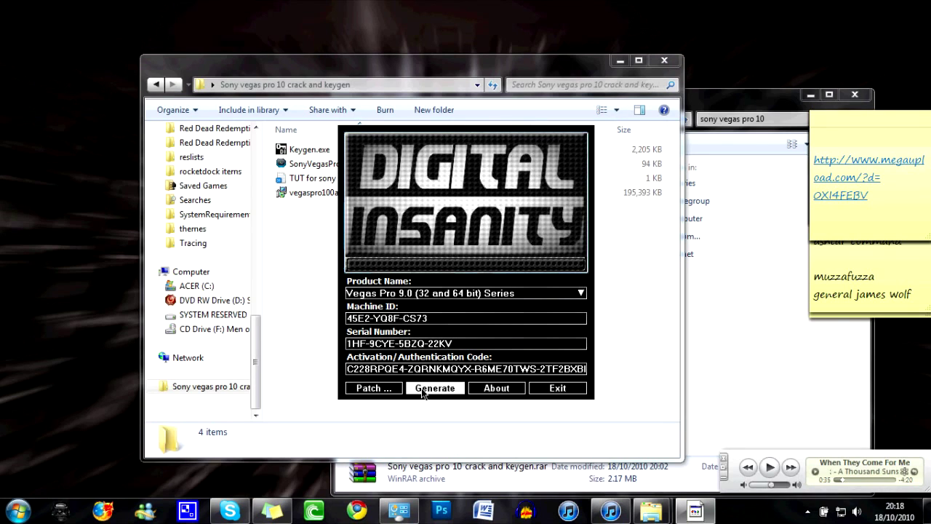
left_click(422, 392)
left_click(857, 511)
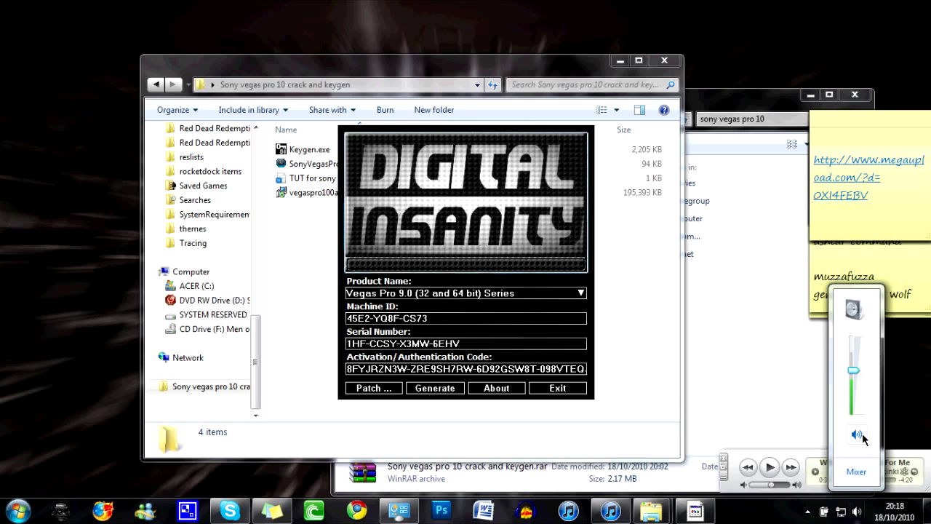
left_click_drag(854, 371, 856, 413)
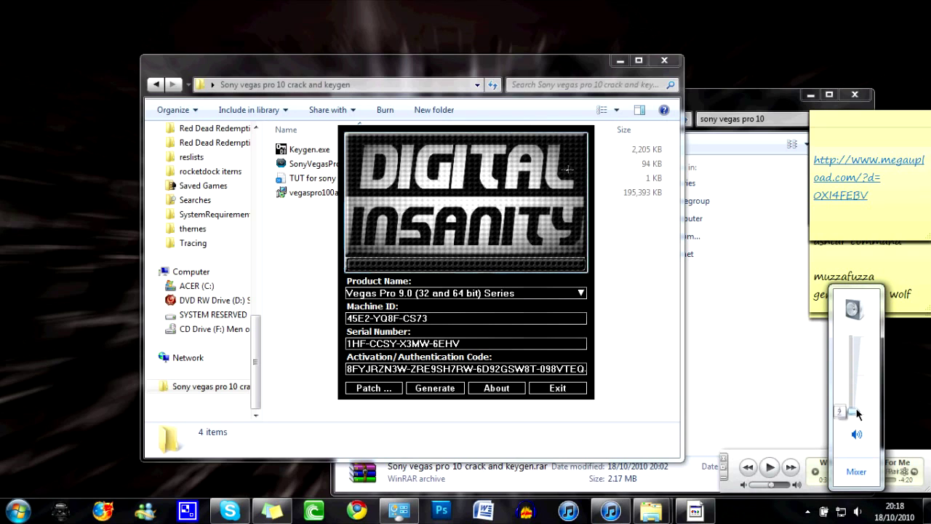
left_click(17, 509)
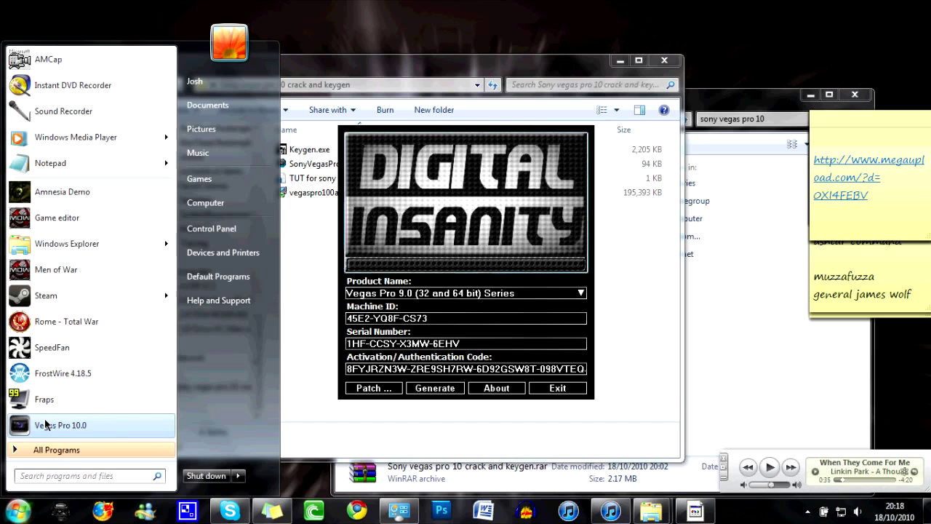
- Launch Vegas Pro 10.0 from the Start menu and continue past the administrator notice
left_click(44, 425)
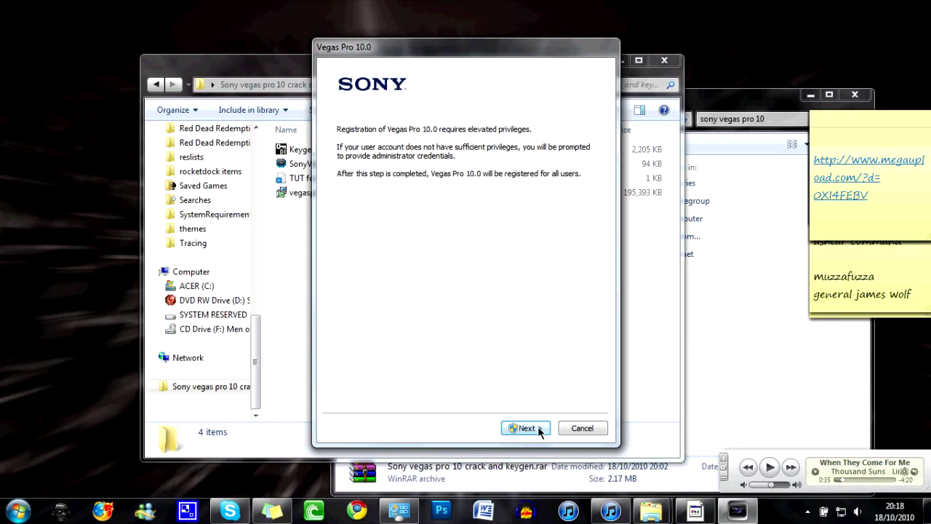
left_click(539, 429)
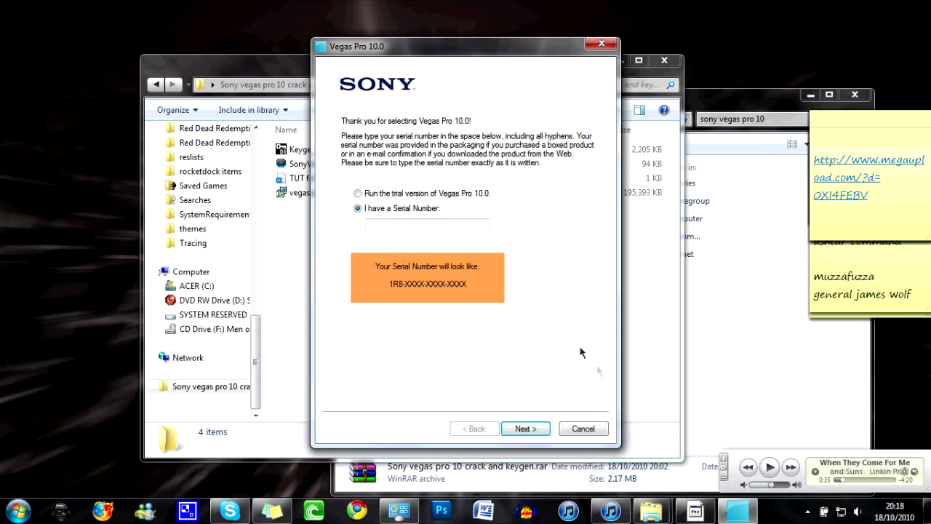
left_click_drag(452, 42, 714, 67)
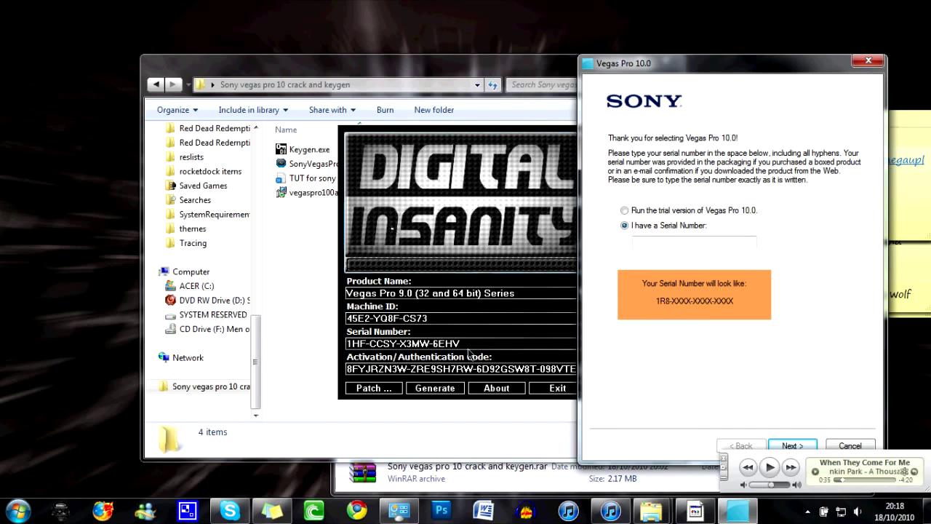
left_click_drag(465, 345, 344, 347)
key("ctrl+c")
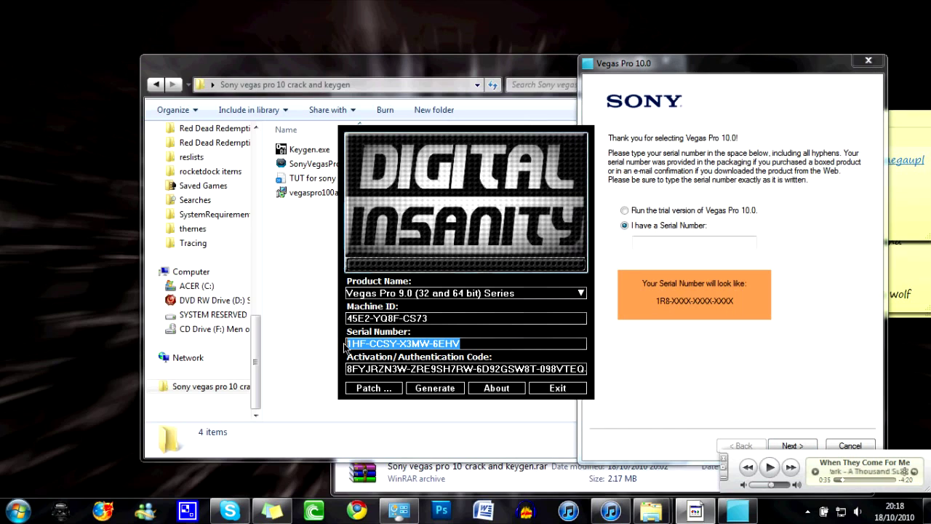
left_click(646, 243)
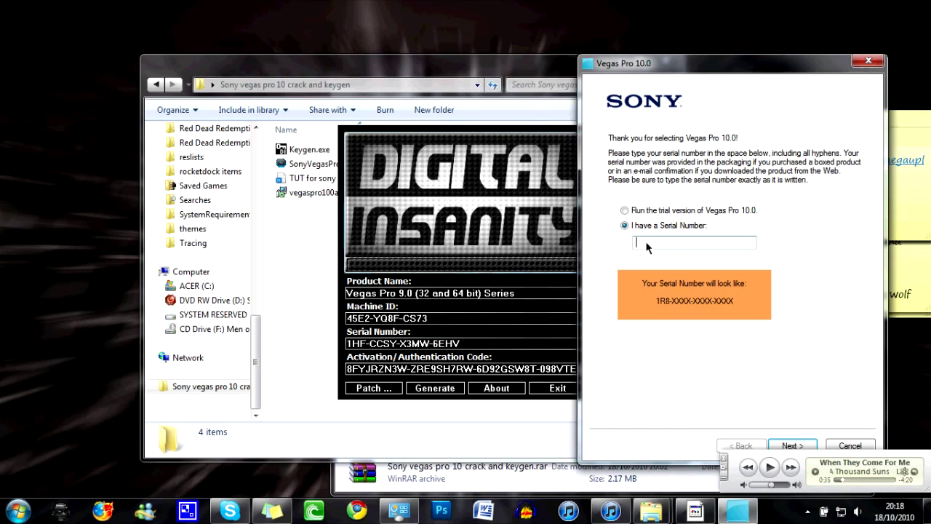
key("ctrl+v")
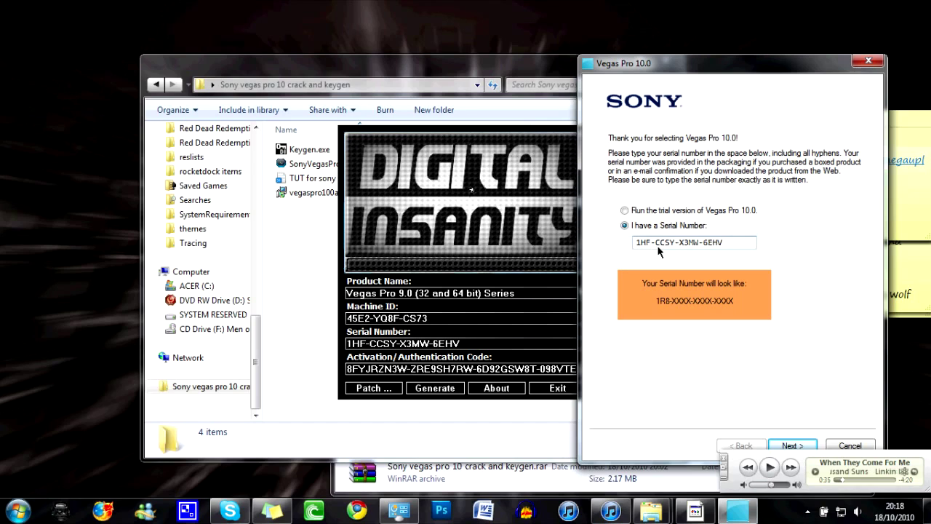
key("BackSpace")
key("BackSpace")
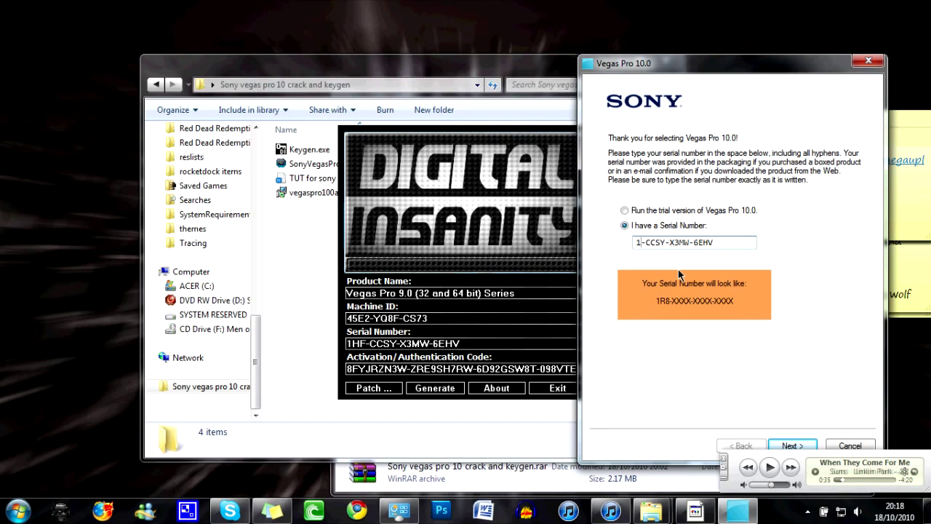
type("R8")
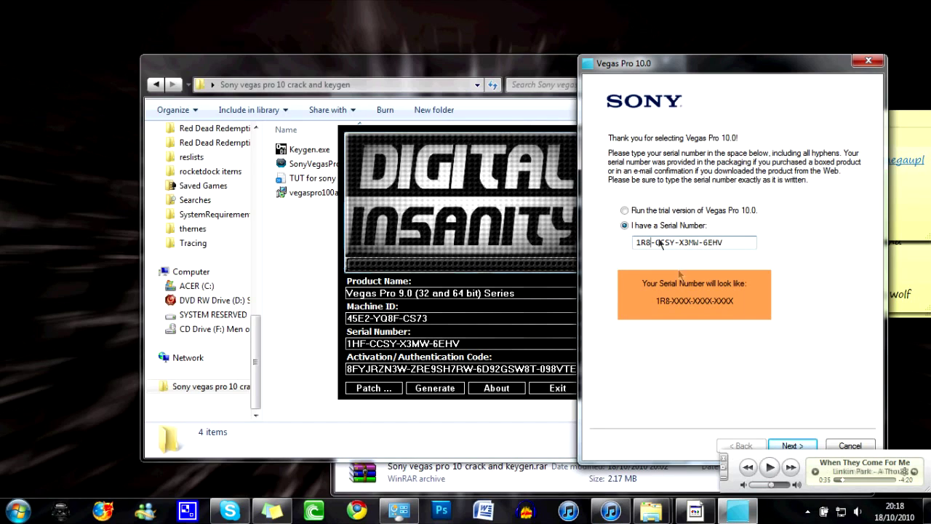
- Submit the serial, choose 'Register from another computer', and accept the privacy policy
left_click(784, 446)
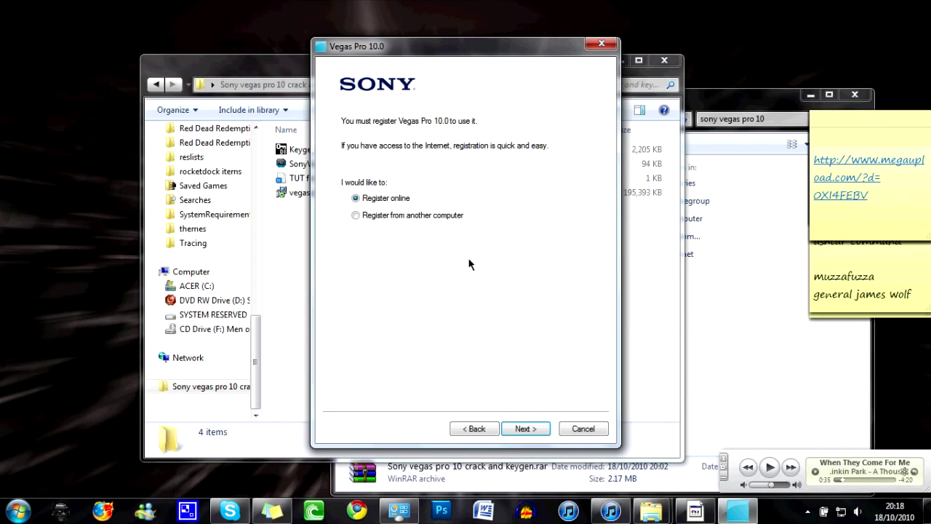
left_click(355, 216)
left_click(517, 427)
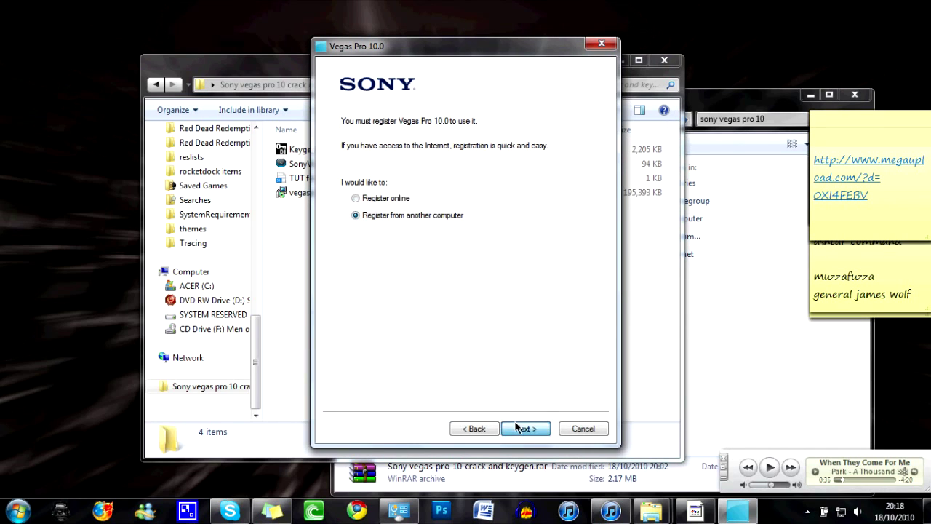
left_click(516, 428)
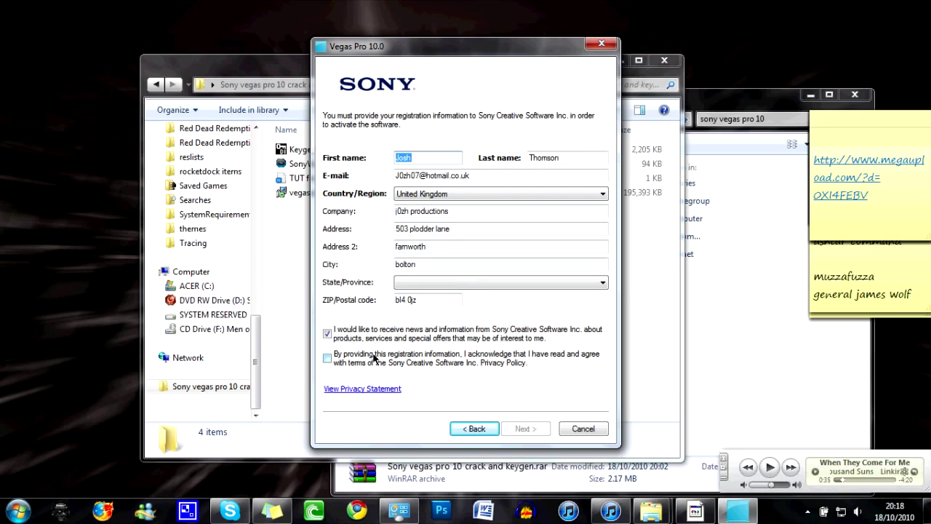
left_click(349, 365)
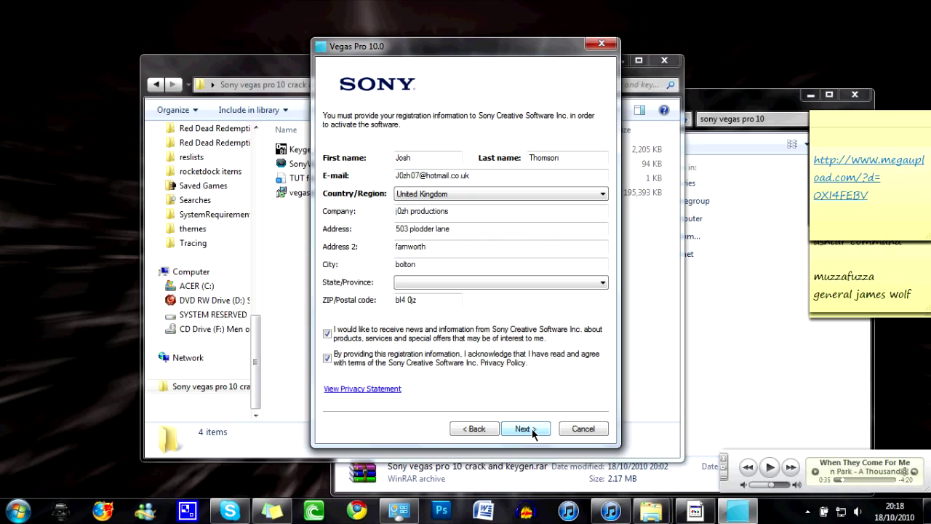
- Save Register Vegas Pro.htm to My Documents, replacing the existing copy
left_click(532, 428)
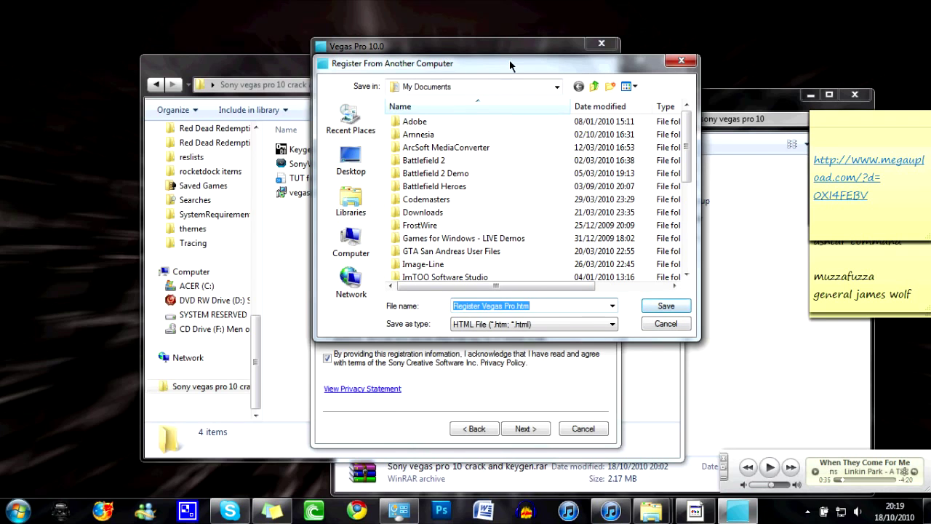
left_click_drag(486, 68, 157, 230)
left_click(338, 469)
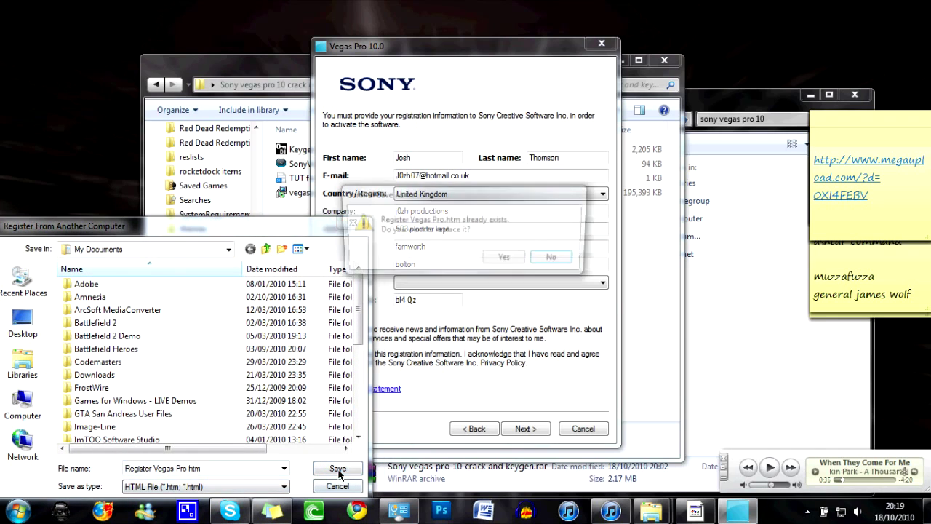
left_click(502, 262)
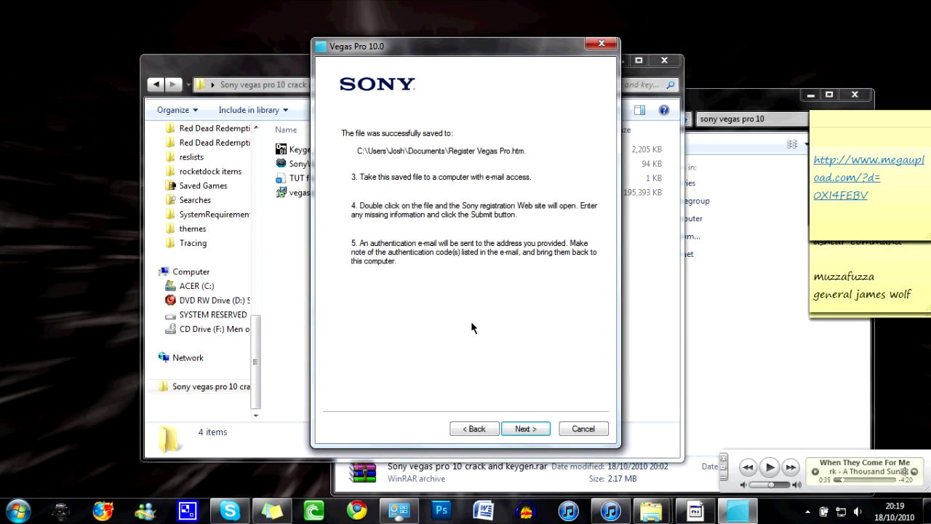
- Copy the keygen's activation code into the wizard's authentication code field and finish registration
left_click(521, 430)
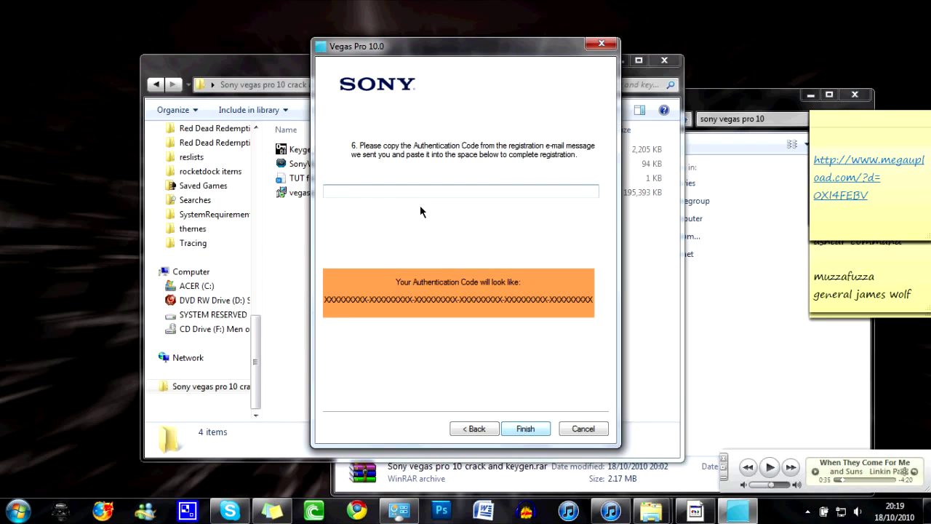
left_click(695, 512)
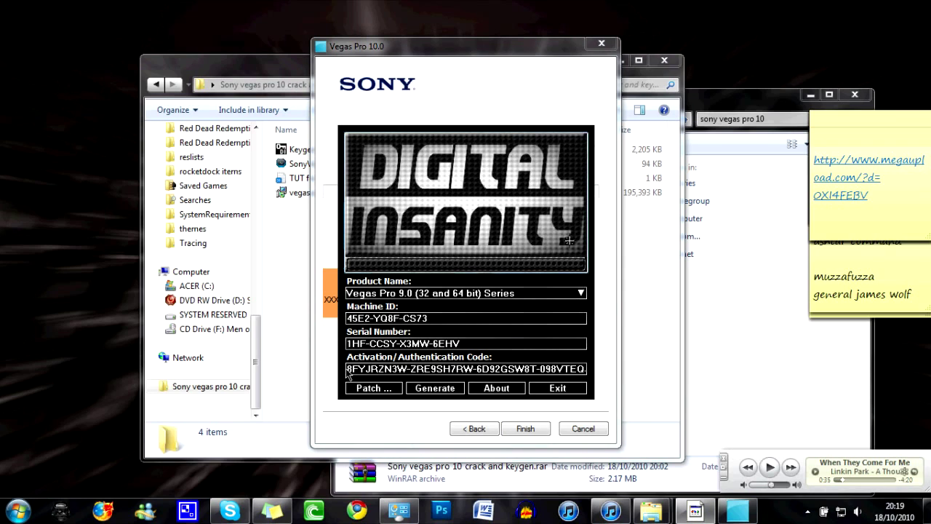
left_click_drag(348, 371, 691, 395)
key("ctrl+c")
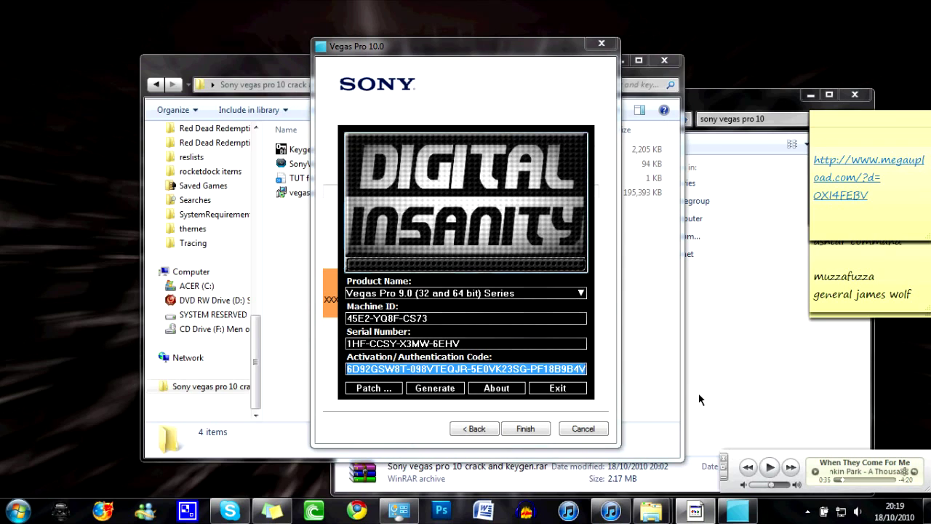
left_click(447, 47)
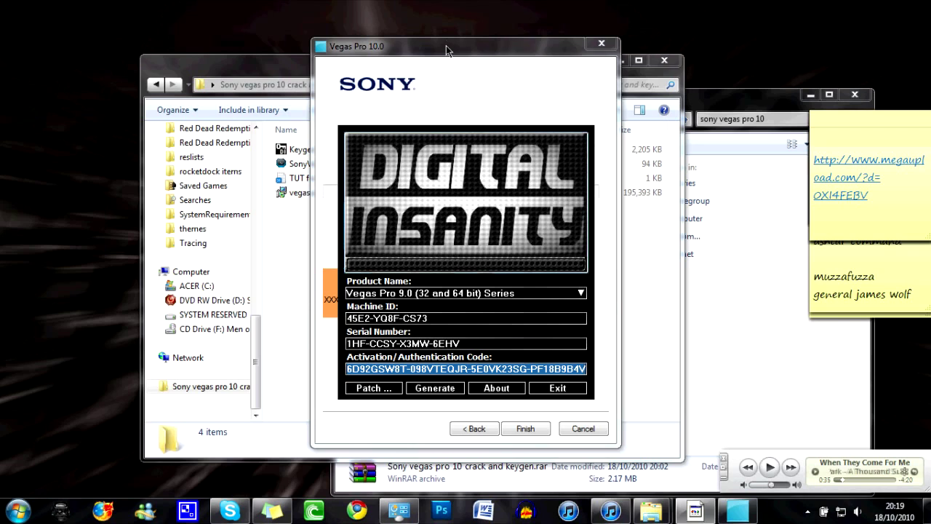
key("ctrl+v")
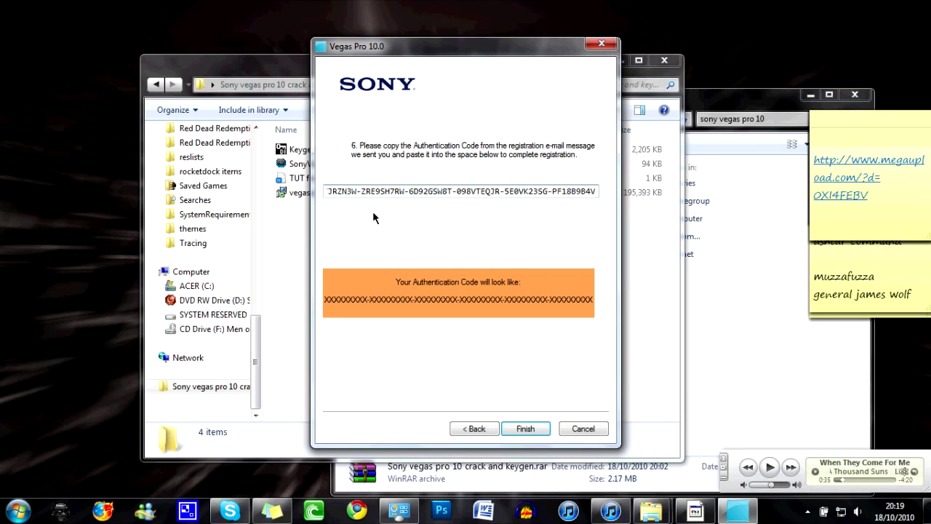
left_click(524, 430)
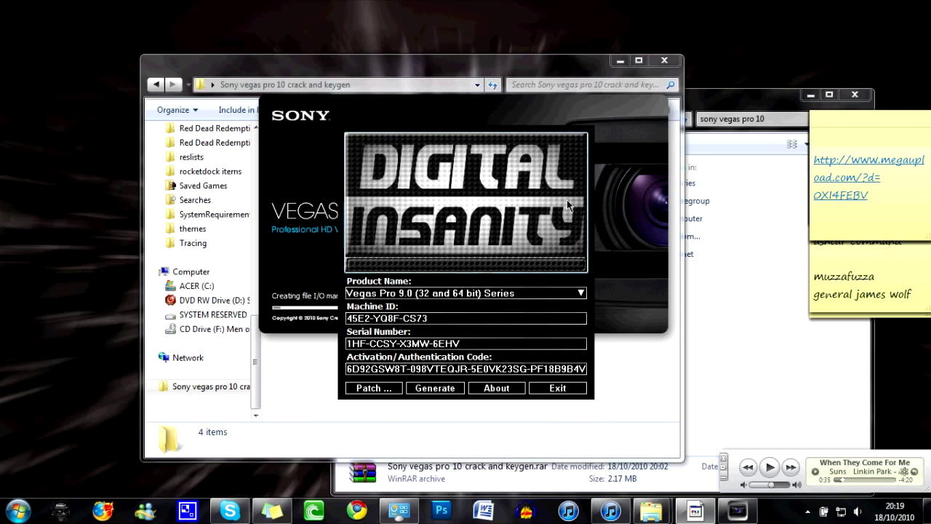
- Exit the keygen so Vegas Pro 10.0a (Build 387) launches as licensed
left_click(557, 387)
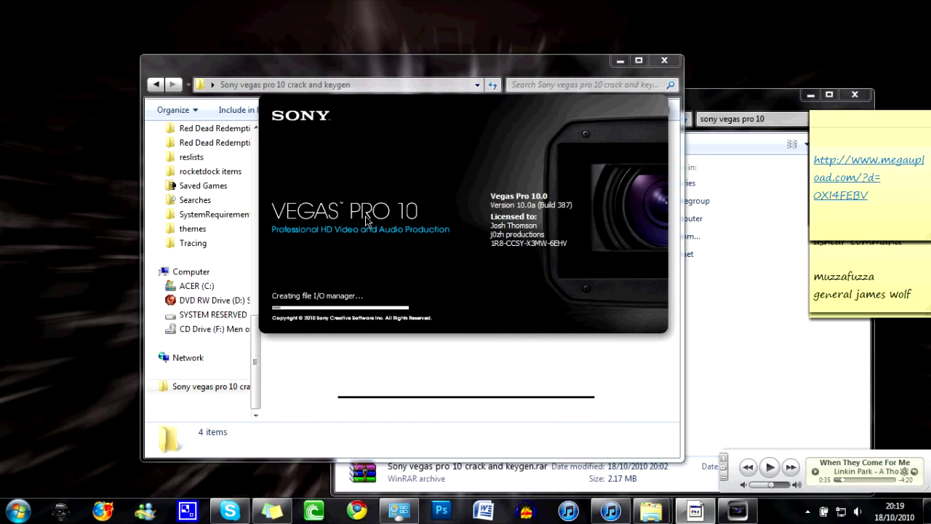